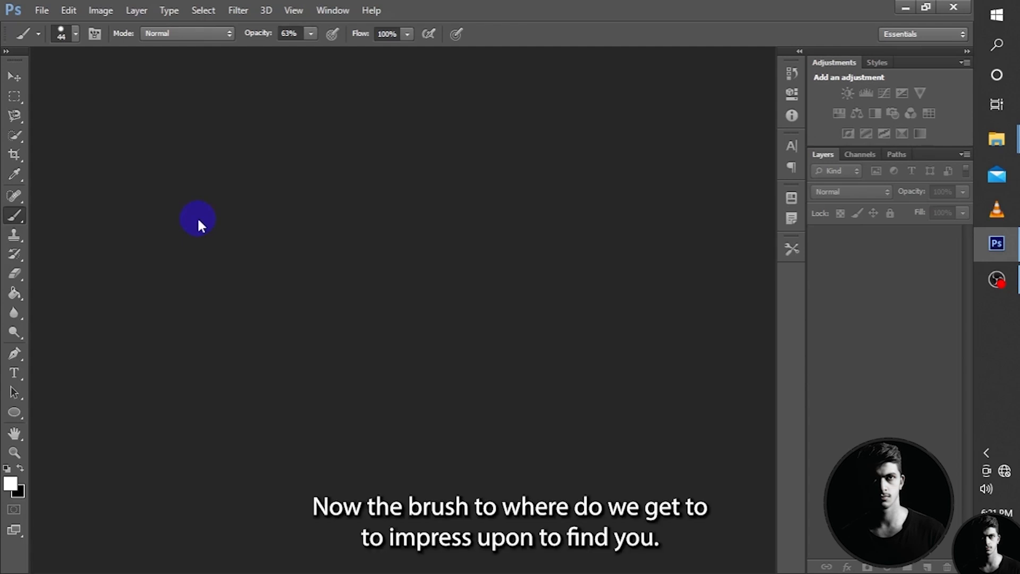
Activate the Brush Tool and create a new document named "Brush Tool Tut", fitted to the screen.
left_click(16, 218)
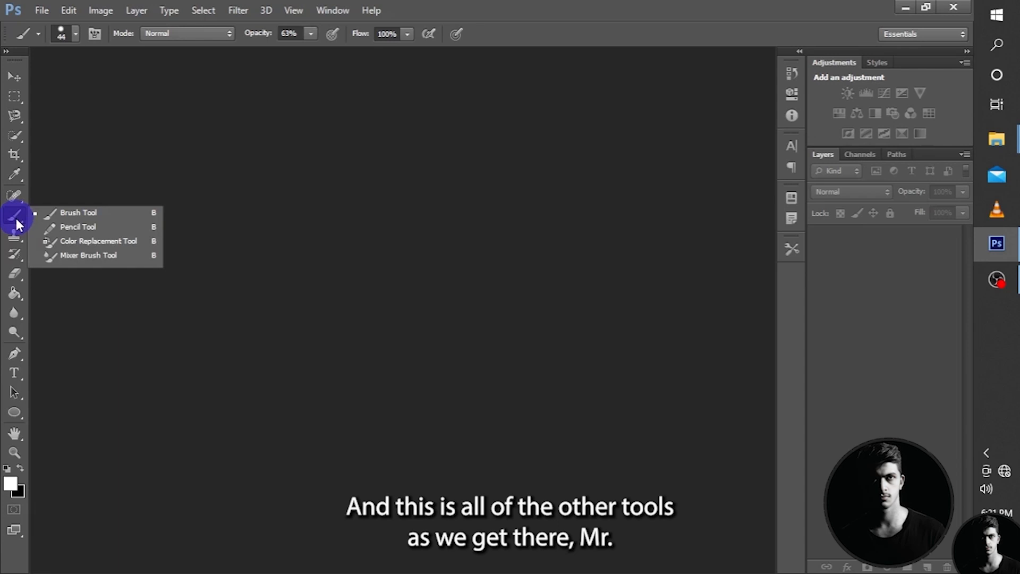
left_click(78, 213)
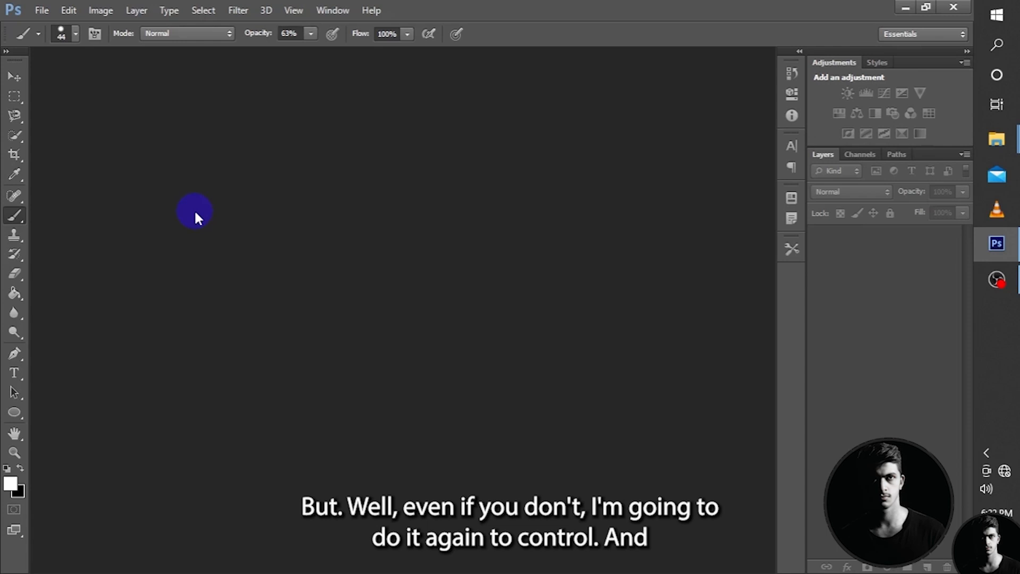
key("ctrl+n")
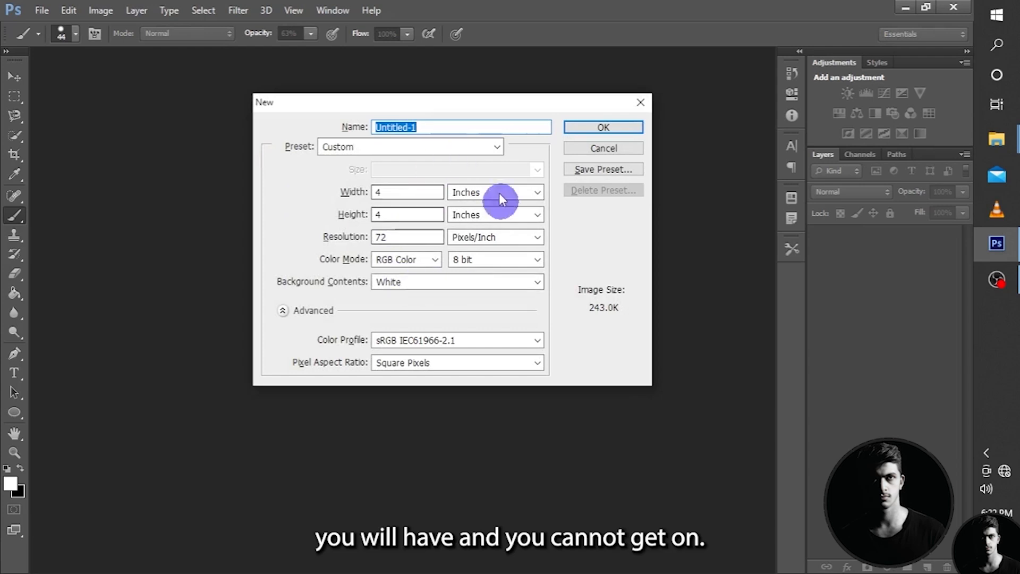
mouse_move(406, 105)
left_mouse_down()
mouse_move(384, 113)
mouse_move(395, 113)
left_mouse_up()
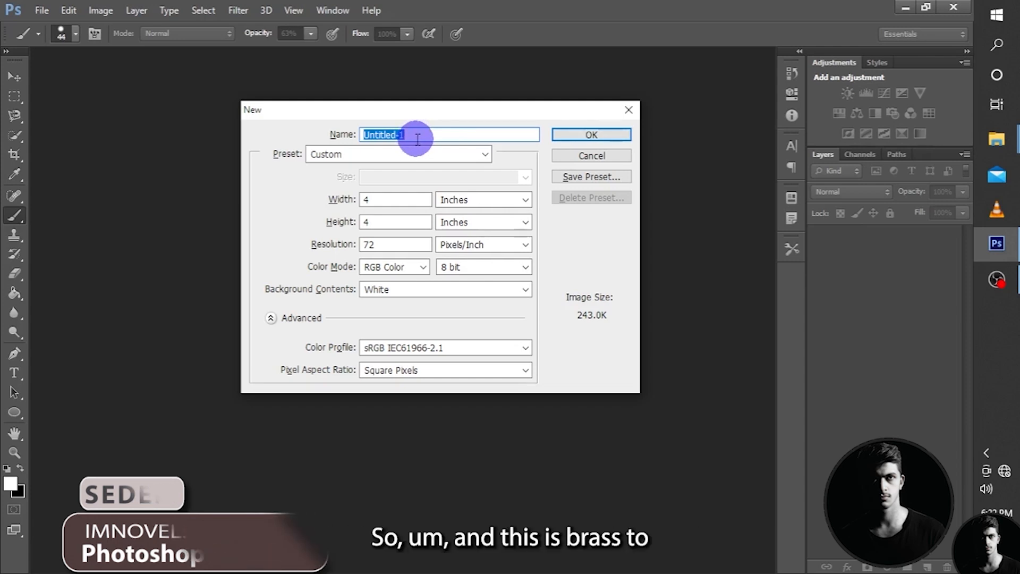
key("BackSpace")
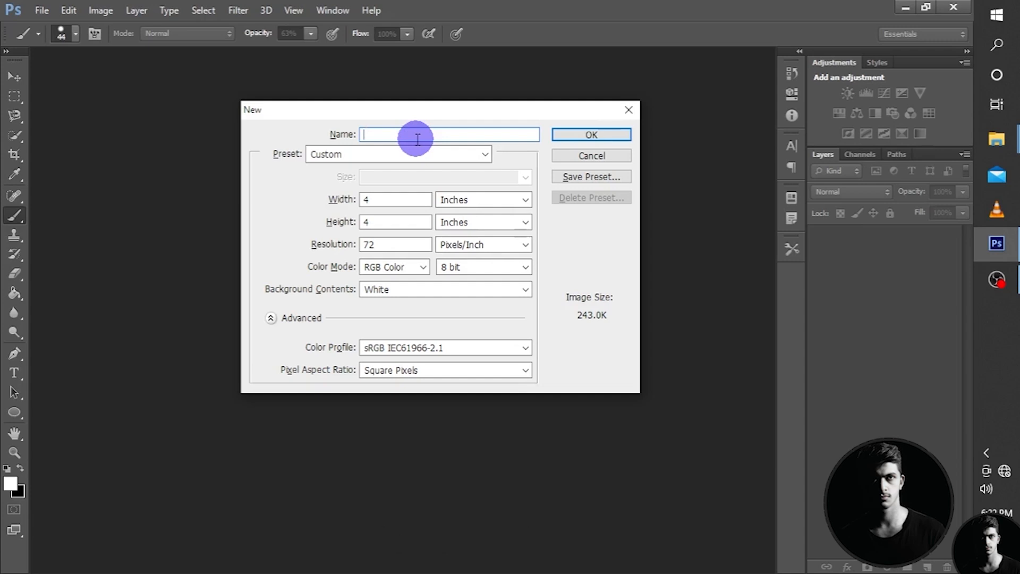
type("Brush Tool Tut")
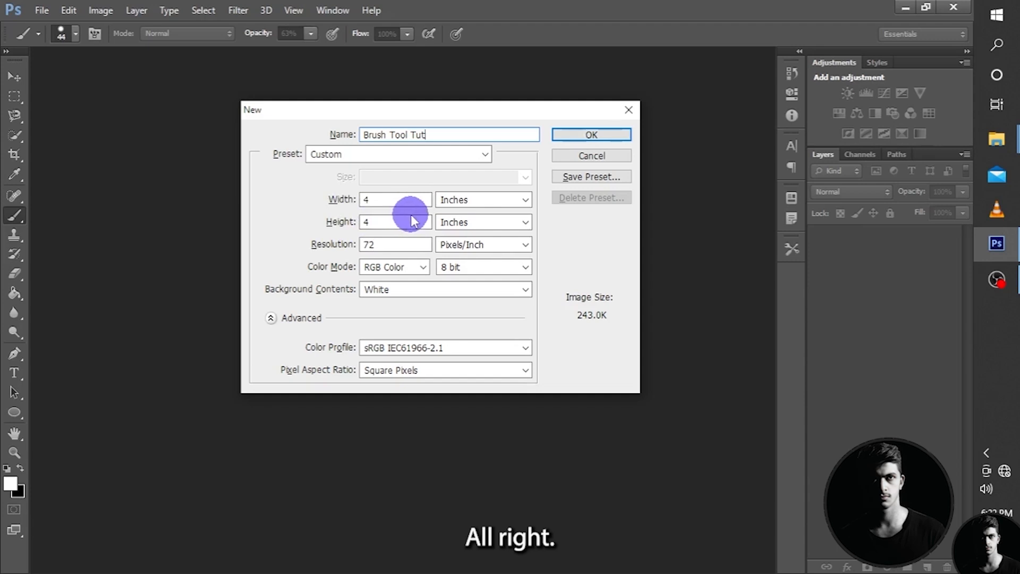
left_click(578, 135)
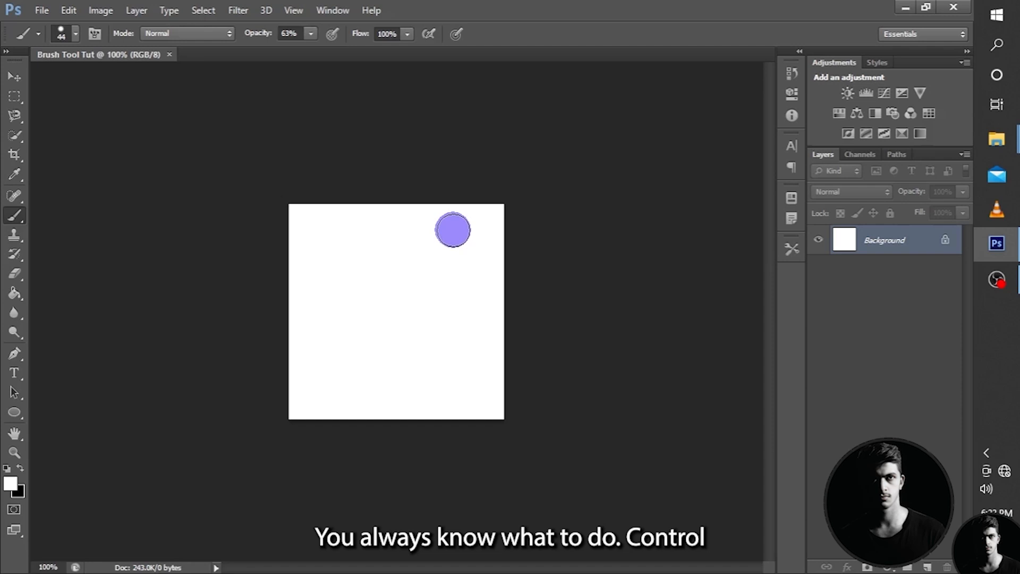
key("ctrl+0")
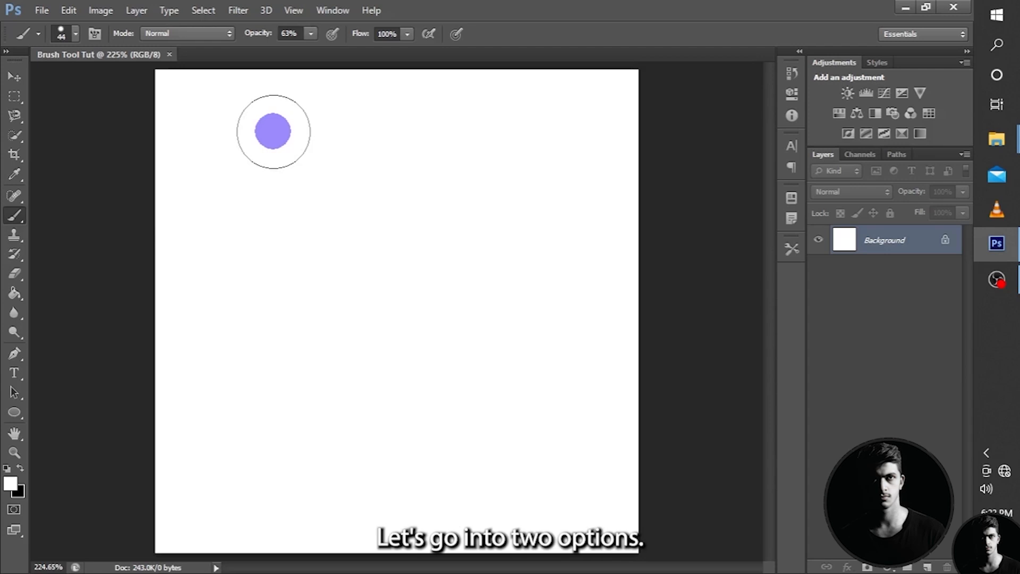
Try a white stroke across the canvas, and set the foreground color to red (e23131).
left_click_drag(260, 126, 499, 124)
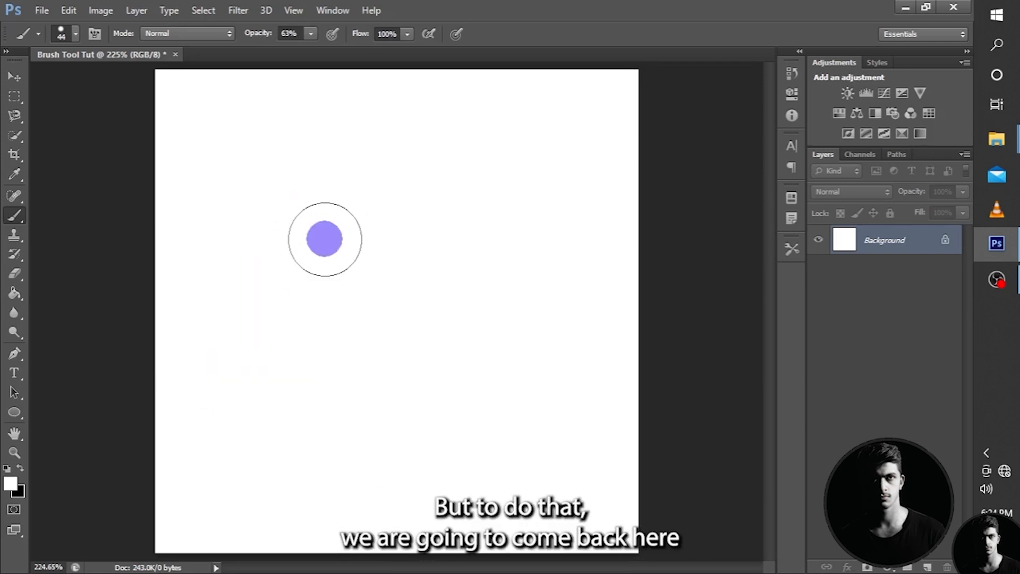
left_click(9, 481)
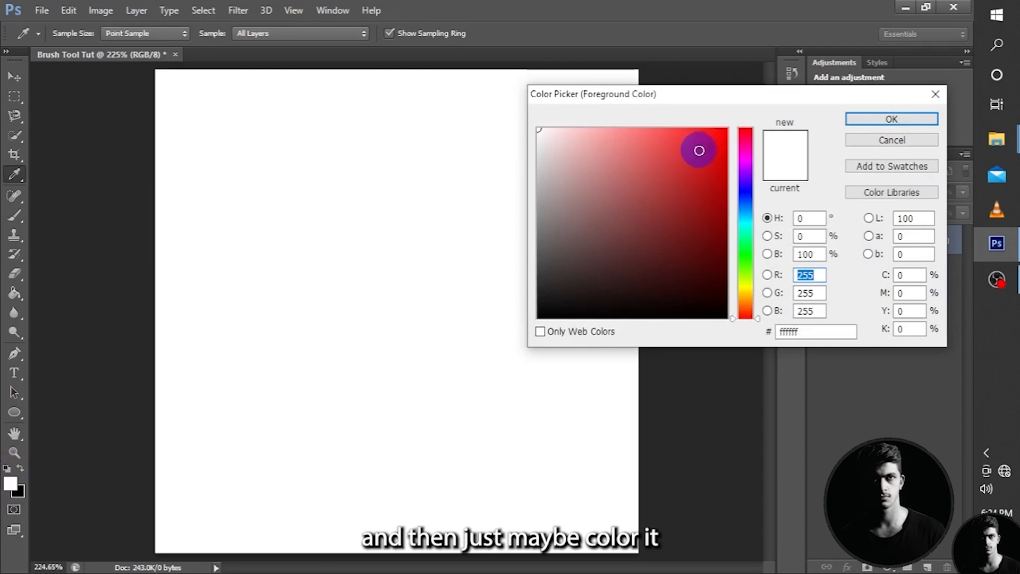
left_click(701, 147)
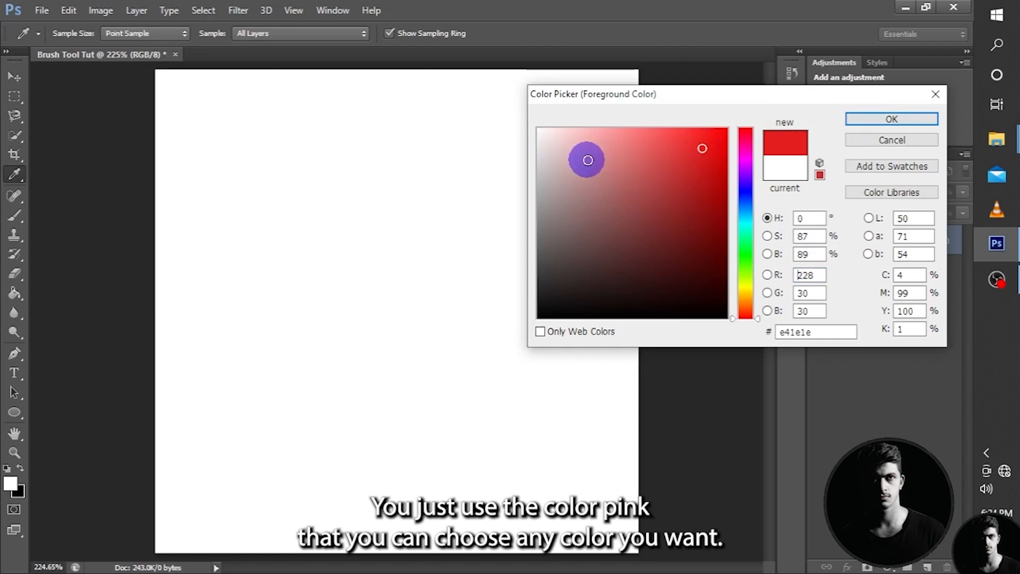
left_click(587, 169)
left_click(585, 217)
left_click(671, 198)
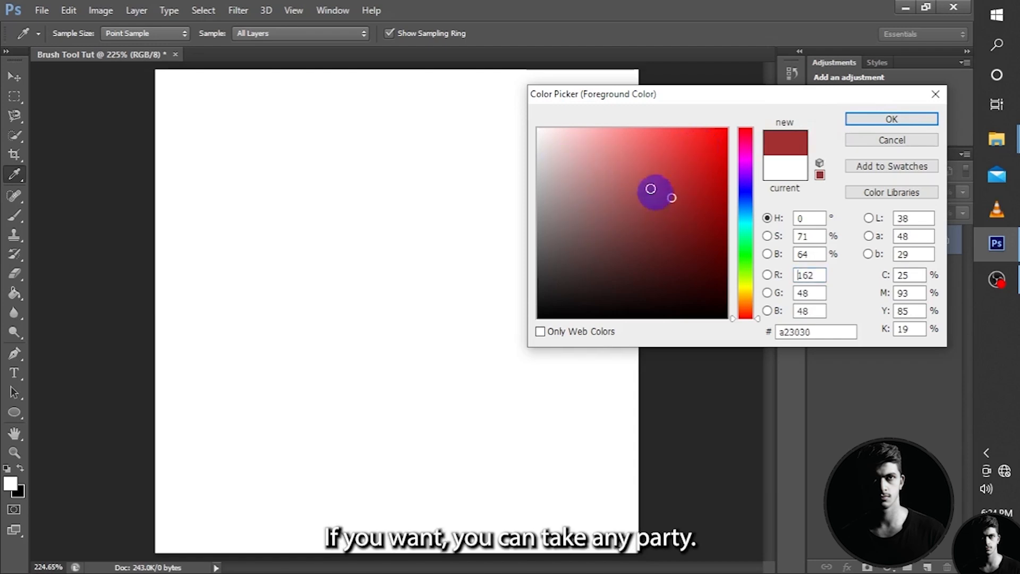
left_click(617, 164)
left_click(589, 198)
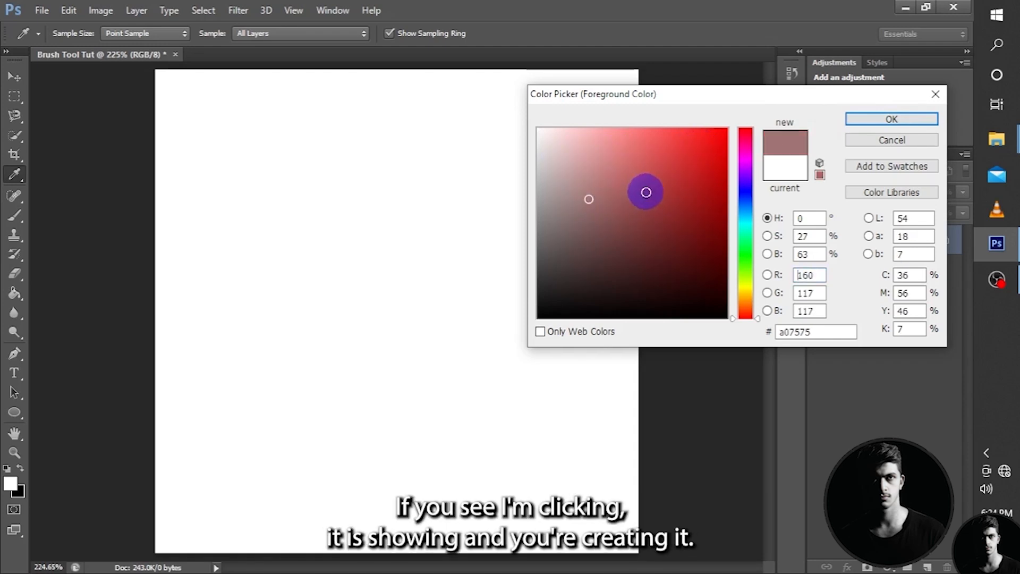
left_click(646, 192)
left_click(687, 150)
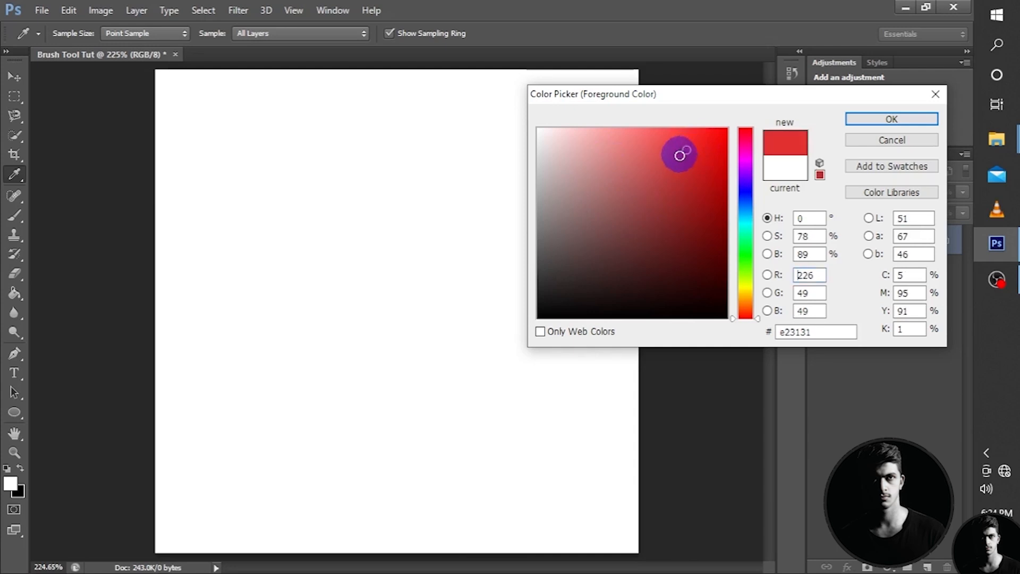
left_click(860, 121)
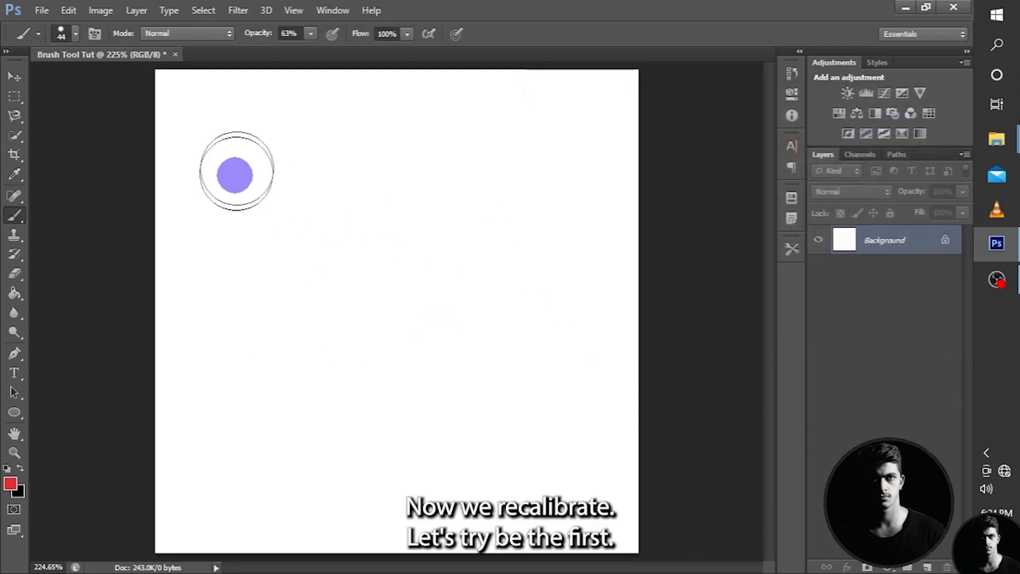
Paint a hard-edged horizontal stroke near the canvas's upper edge and a soft one with 0% hardness beneath it.
mouse_move(212, 113)
left_mouse_down()
mouse_move(485, 111)
mouse_move(582, 125)
left_mouse_up()
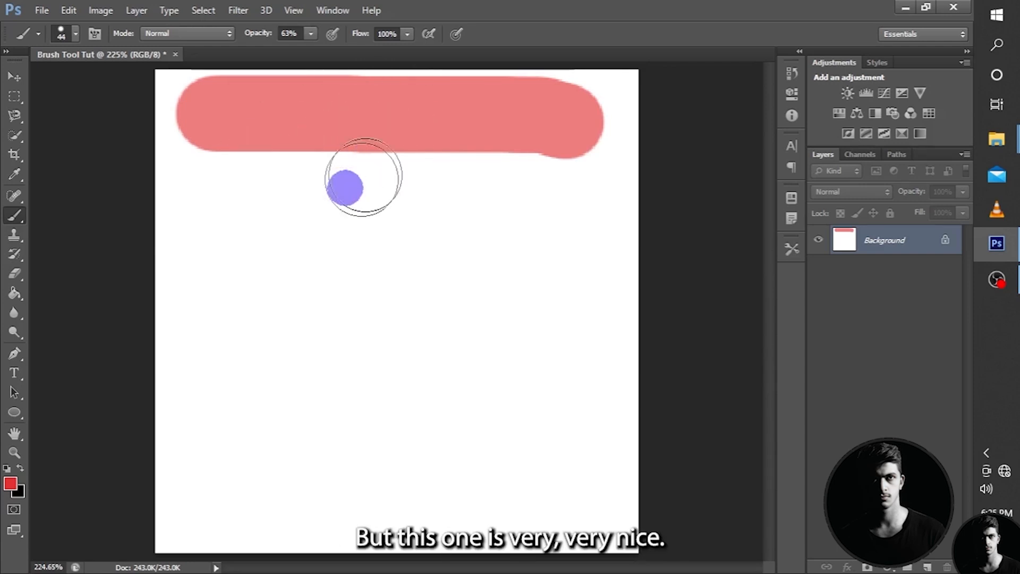
left_click(61, 35)
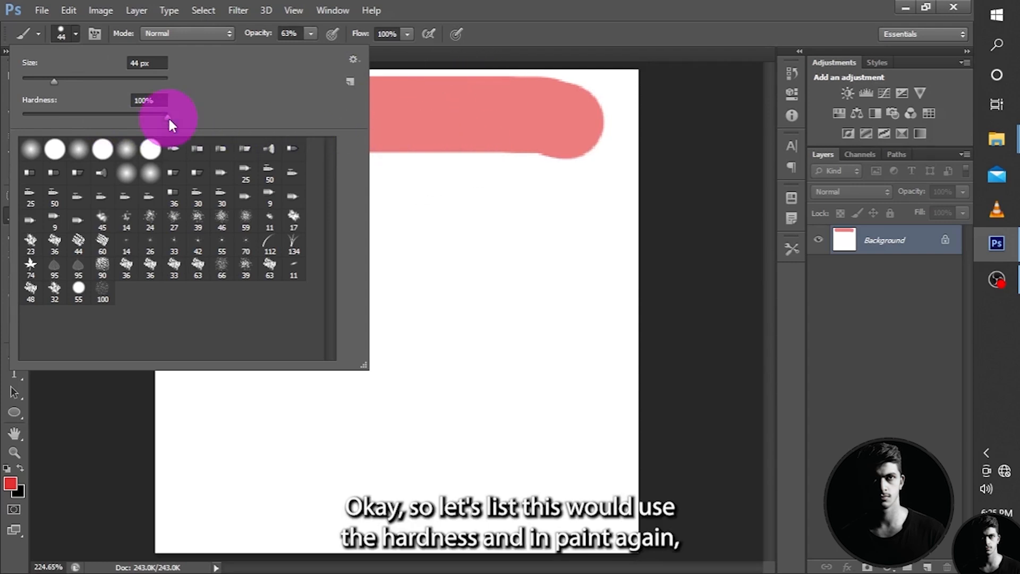
left_click_drag(137, 120, 15, 114)
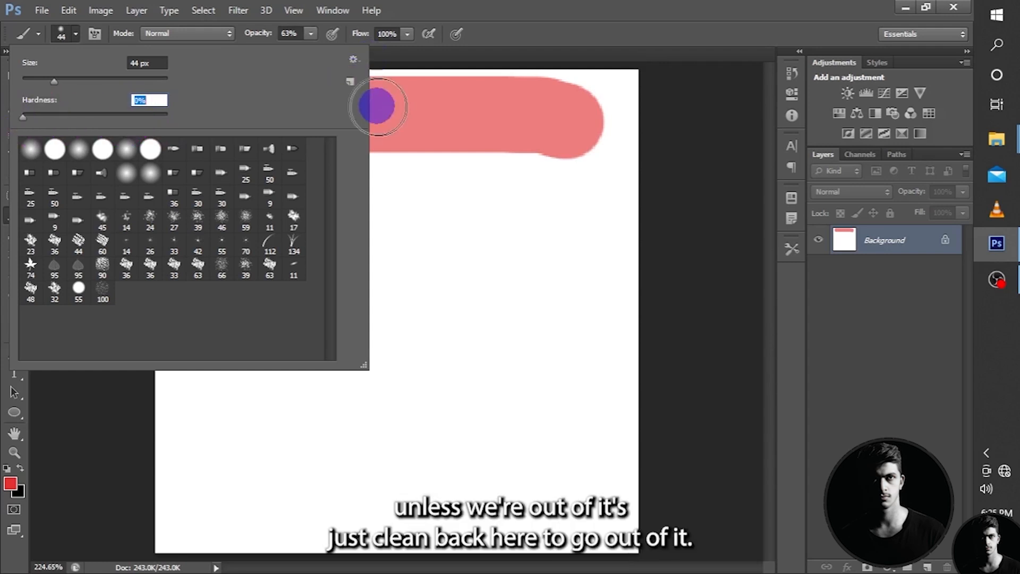
left_click(75, 33)
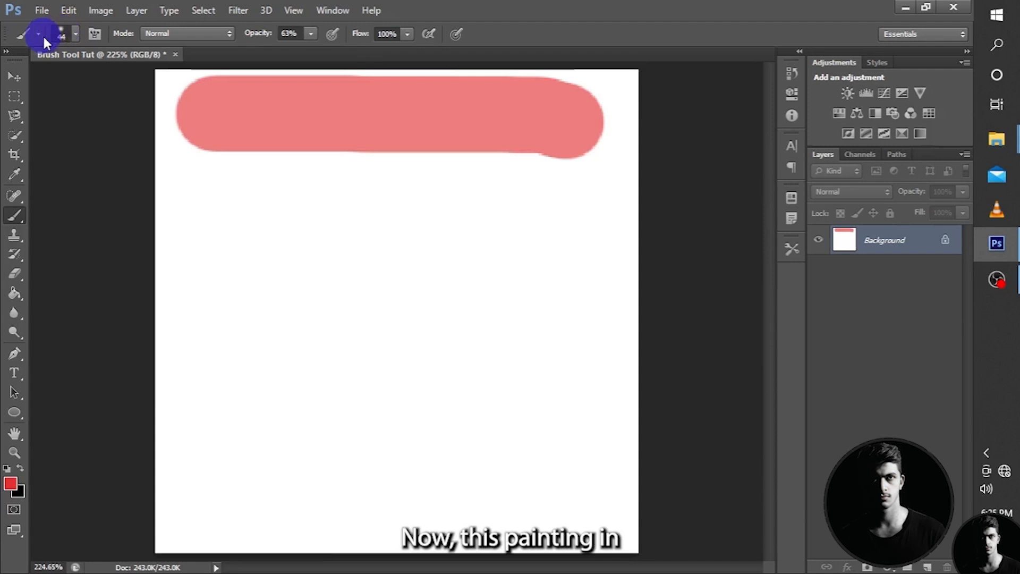
mouse_move(193, 196)
left_mouse_down()
mouse_move(269, 207)
mouse_move(581, 206)
left_mouse_up()
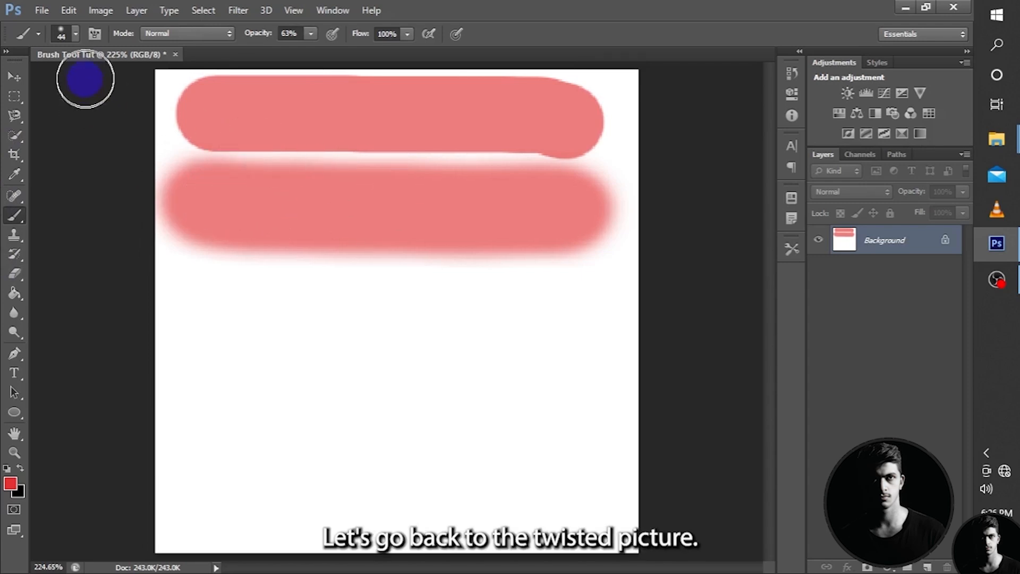
Try a brush size of 119 px.
left_click(61, 33)
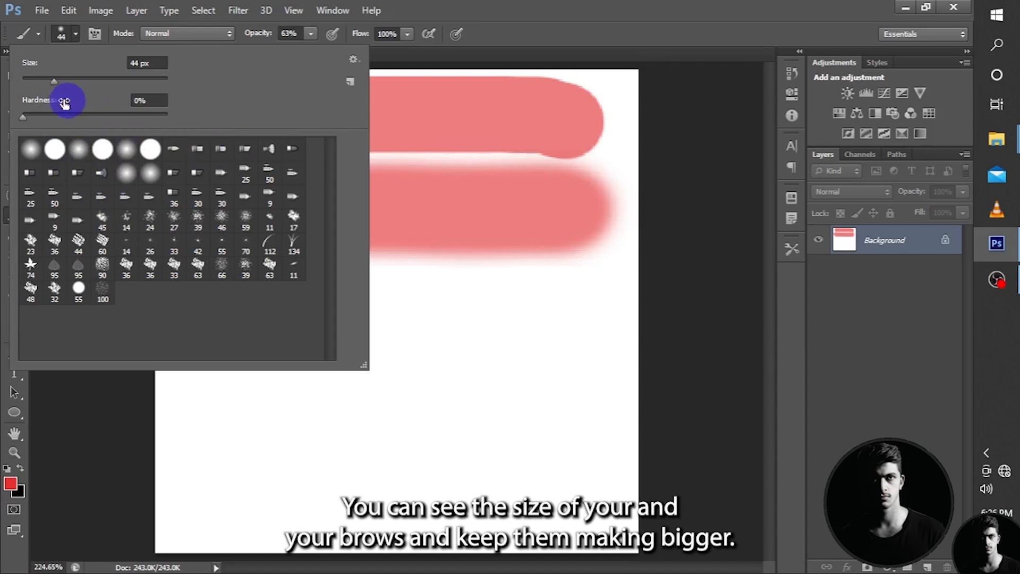
left_click_drag(57, 81, 95, 81)
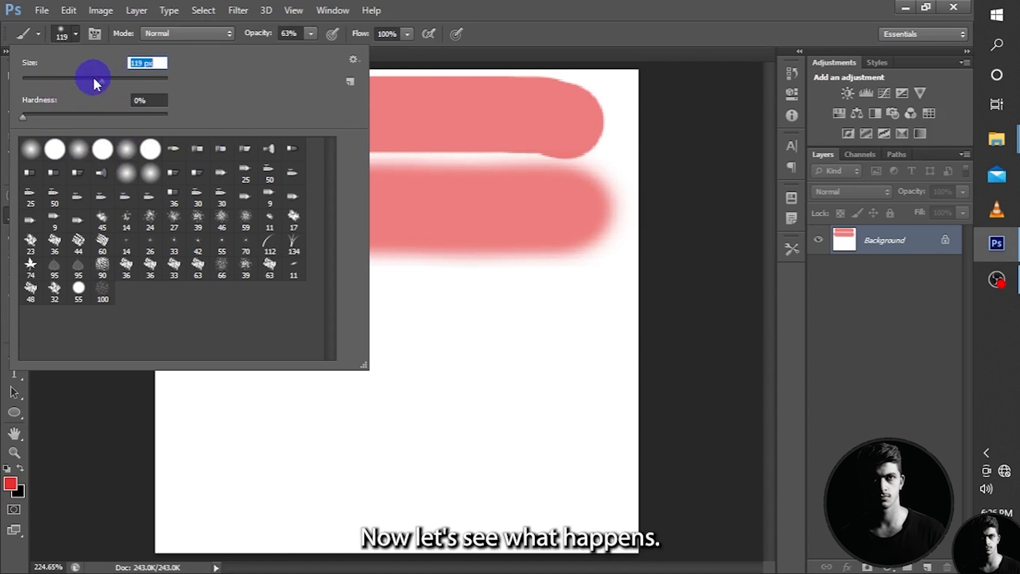
left_click(66, 31)
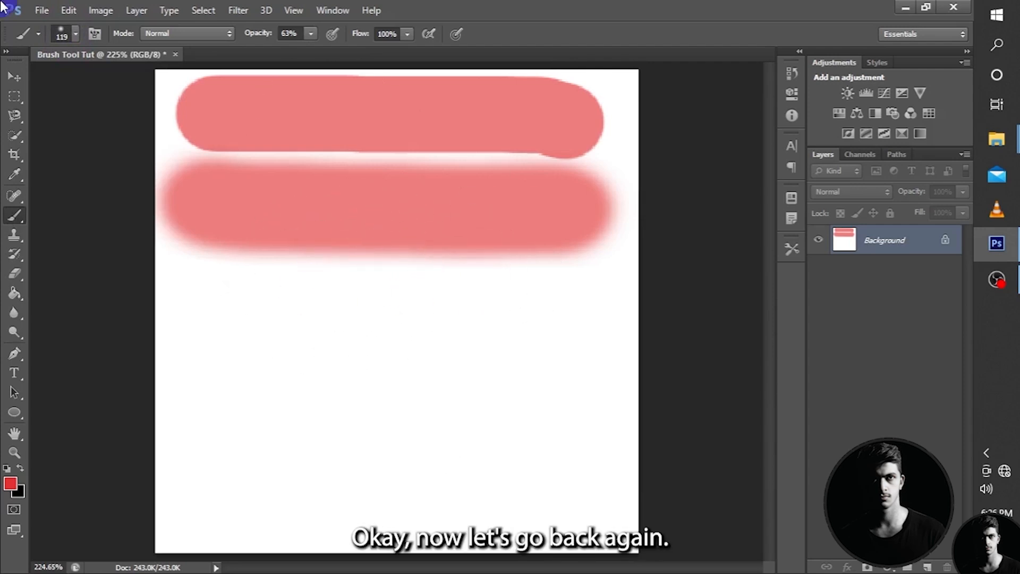
Set the brush size to 22 px, then paint a dab on the soft stroke and a short stroke below it.
left_click(62, 31)
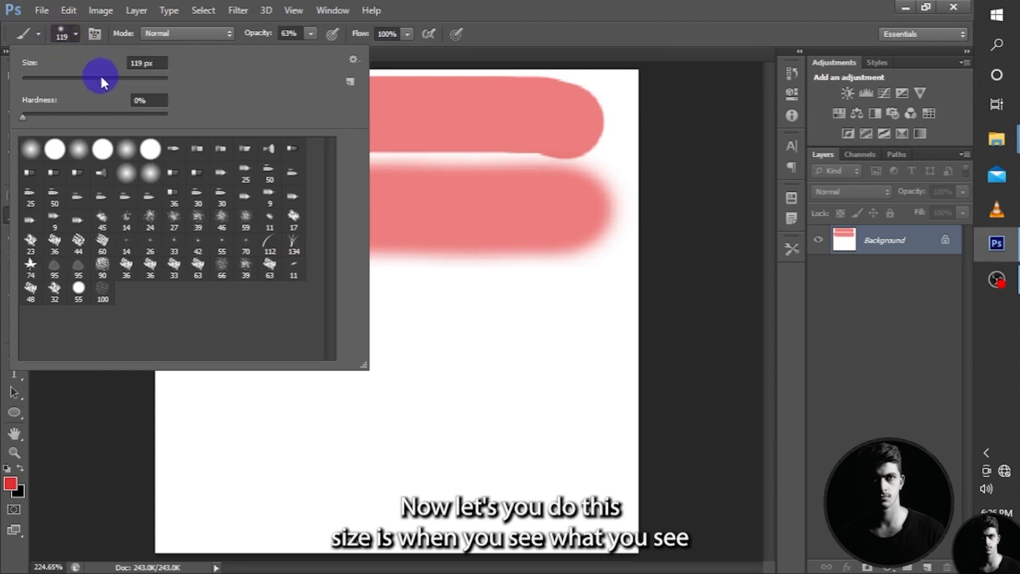
left_click_drag(100, 75, 37, 77)
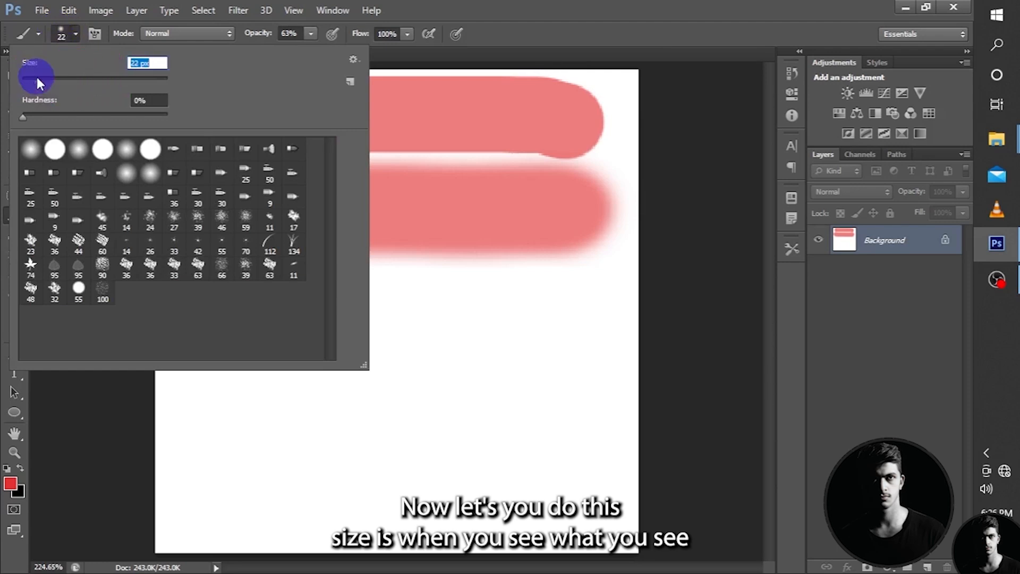
left_click(65, 32)
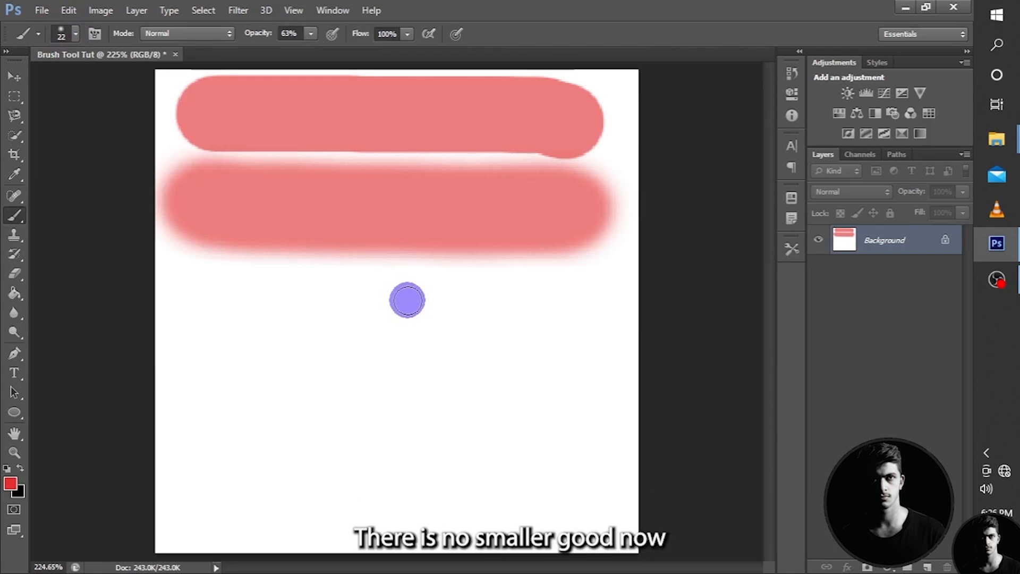
left_click(75, 33)
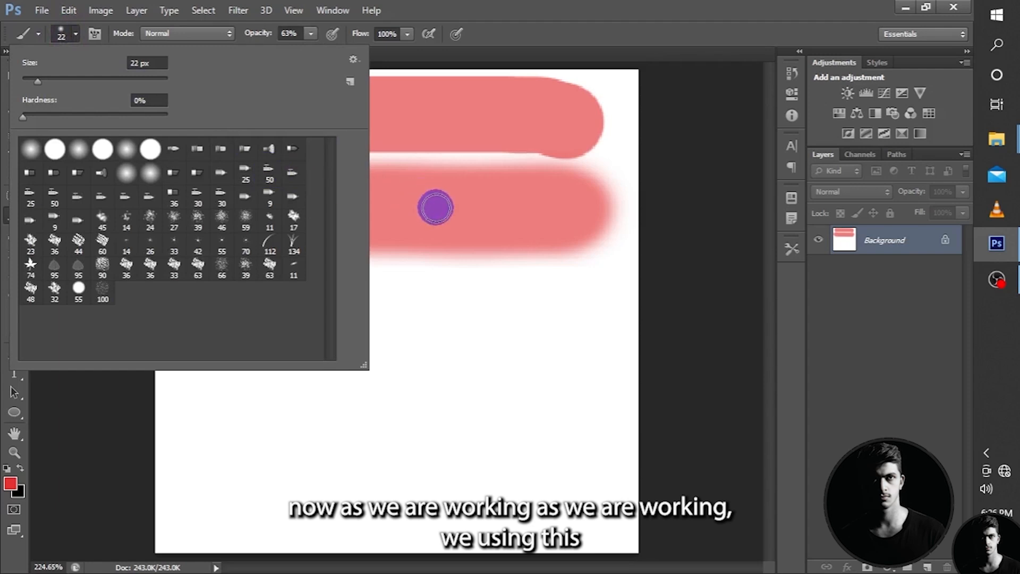
left_click(433, 207)
left_click_drag(234, 303, 372, 313)
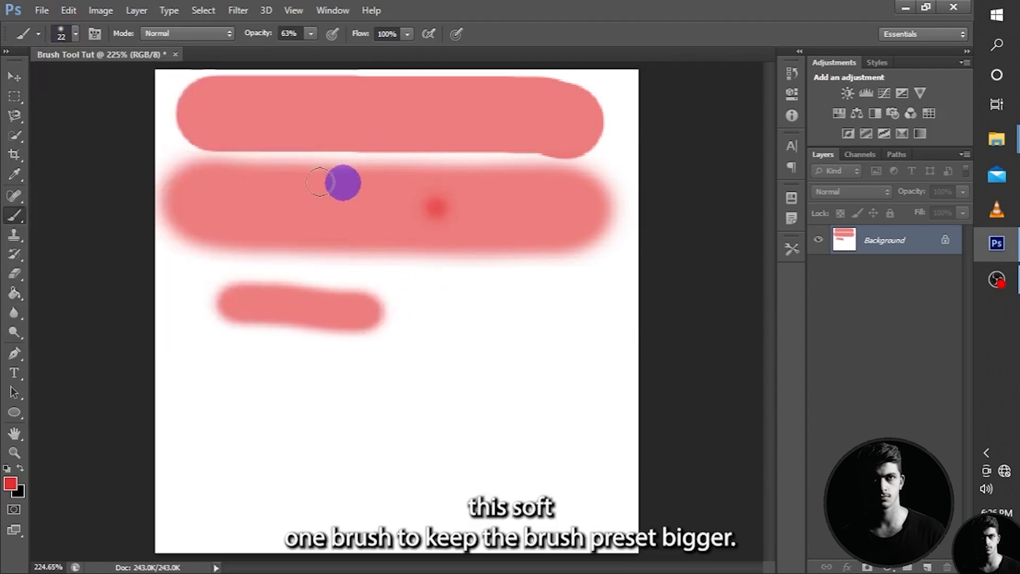
Choose the 46 px spatter brush preset and paint a rough patch below the short stroke plus speckled dabs beside it.
left_click(60, 33)
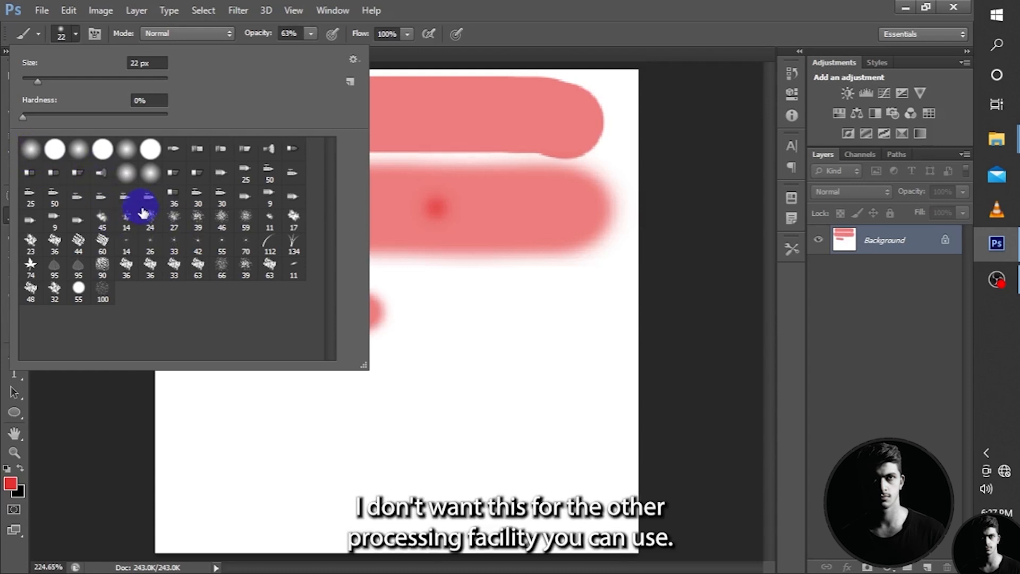
left_click(220, 220)
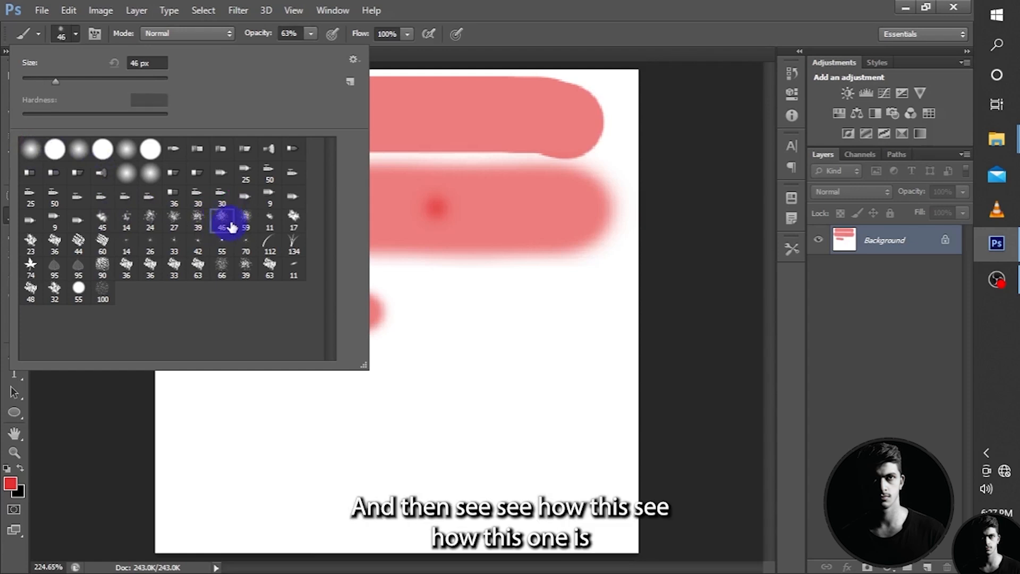
left_click(68, 32)
left_click_drag(258, 365, 377, 372)
left_click(438, 353)
left_click(555, 297)
mouse_move(444, 326)
left_mouse_down()
mouse_move(462, 310)
mouse_move(486, 323)
mouse_move(499, 341)
mouse_move(480, 366)
left_mouse_up()
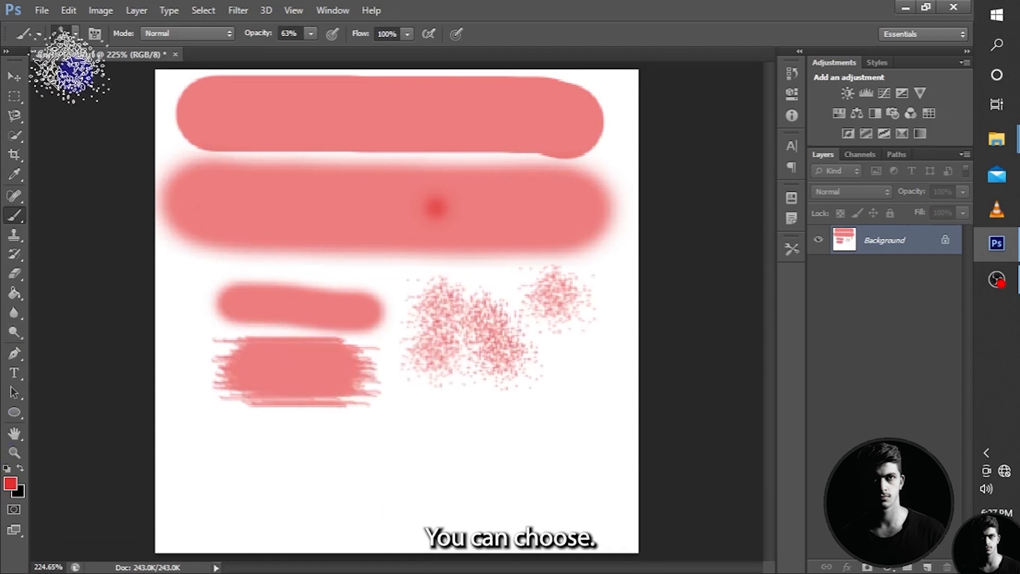
Choose the 95 px leaf brush preset and stamp several leaves across the lower part of the canvas.
left_click(61, 34)
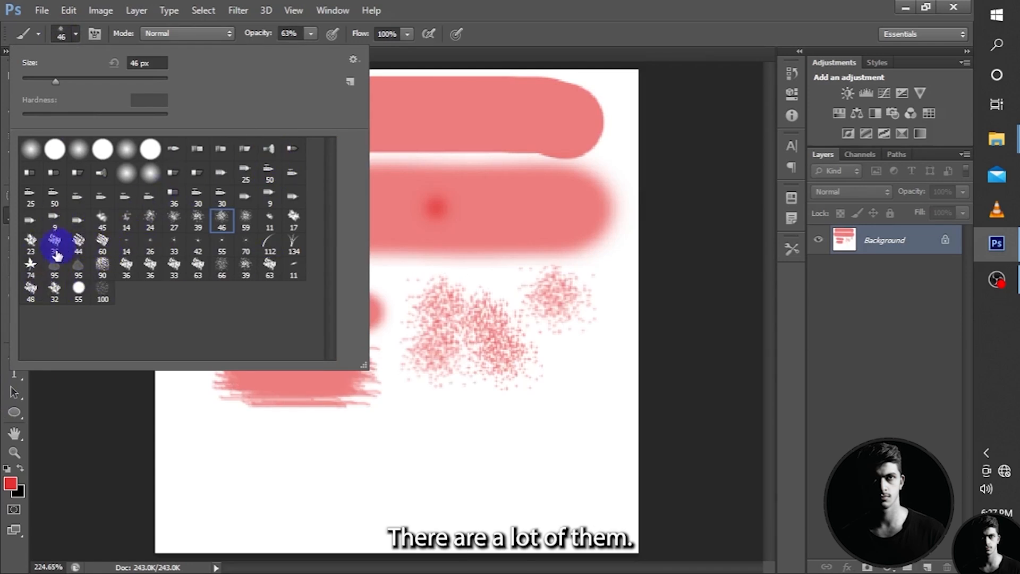
left_click(53, 269)
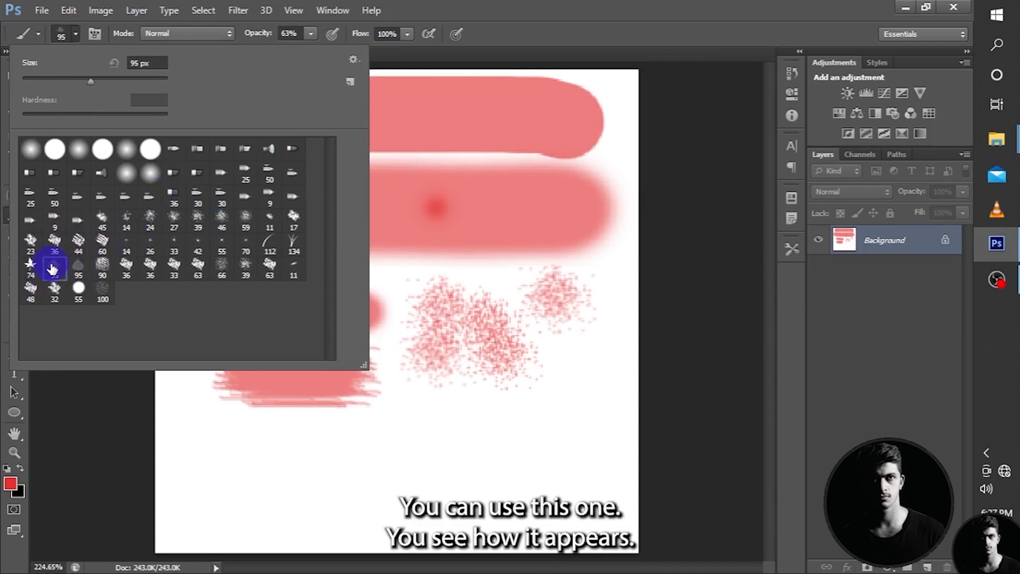
left_click(438, 428)
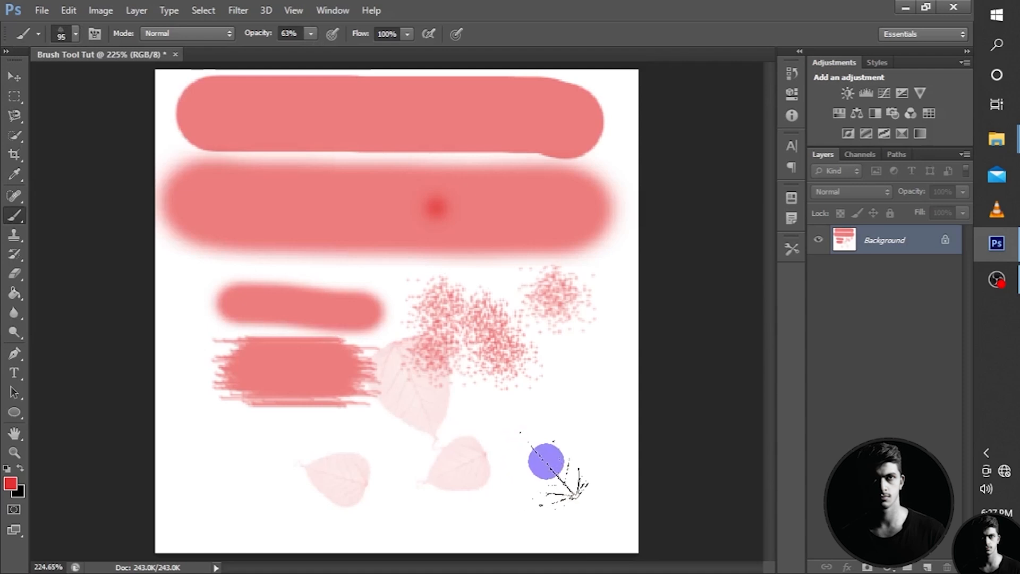
left_click(550, 461)
left_click(314, 496)
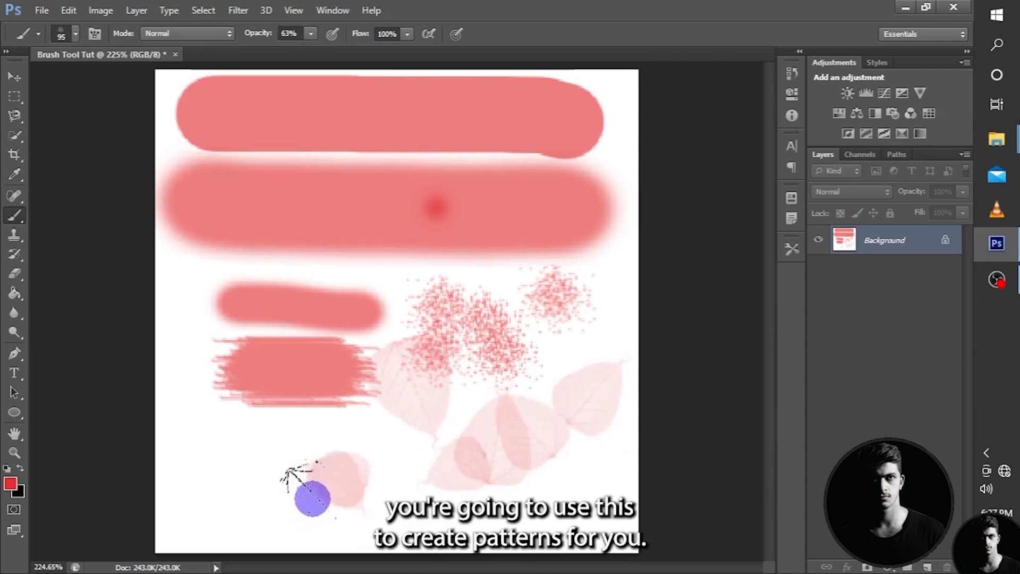
Stamp one more leaf, then undo back to the two long strokes, removing the leaves, speckled dabs, rough patch and short stroke.
left_click(275, 470)
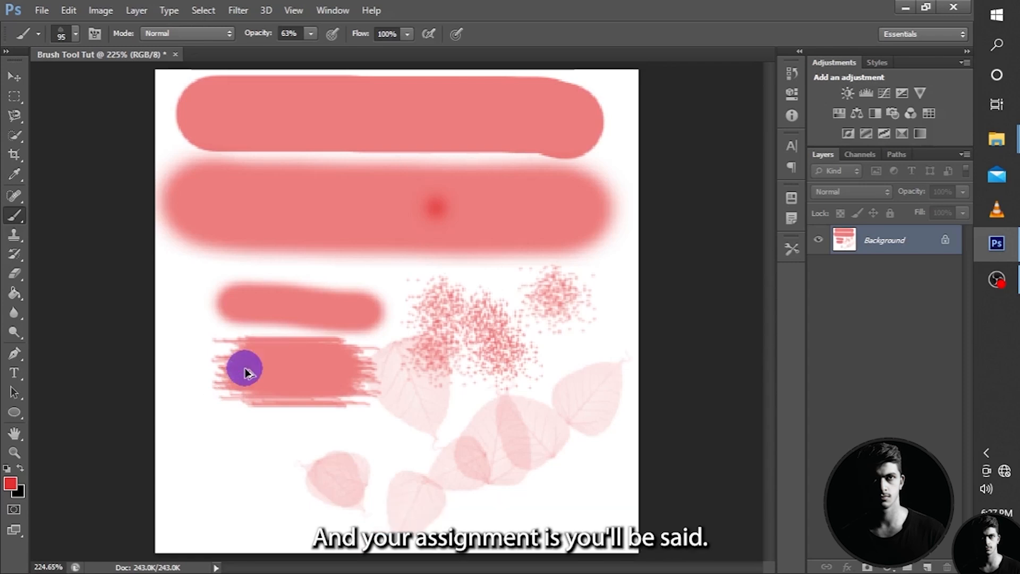
key("ctrl+alt+z")
key("ctrl+alt+z")
key("ctrl+alt+z")
key("ctrl+alt+z")
key("ctrl+alt+z")
key("ctrl+alt+z")
key("ctrl+alt+z")
key("ctrl+alt+z")
key("ctrl+alt+z")
key("ctrl+alt+z")
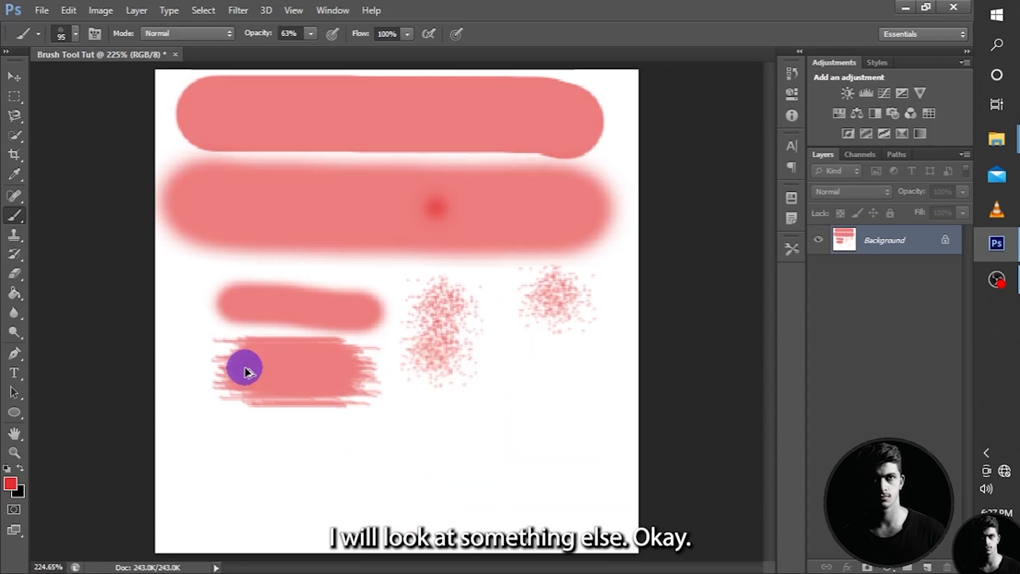
key("ctrl+alt+z")
key("ctrl+alt+z")
key("ctrl+alt+z")
key("ctrl+alt+z")
key("ctrl+alt+z")
key("ctrl+alt+z")
key("ctrl+alt+z")
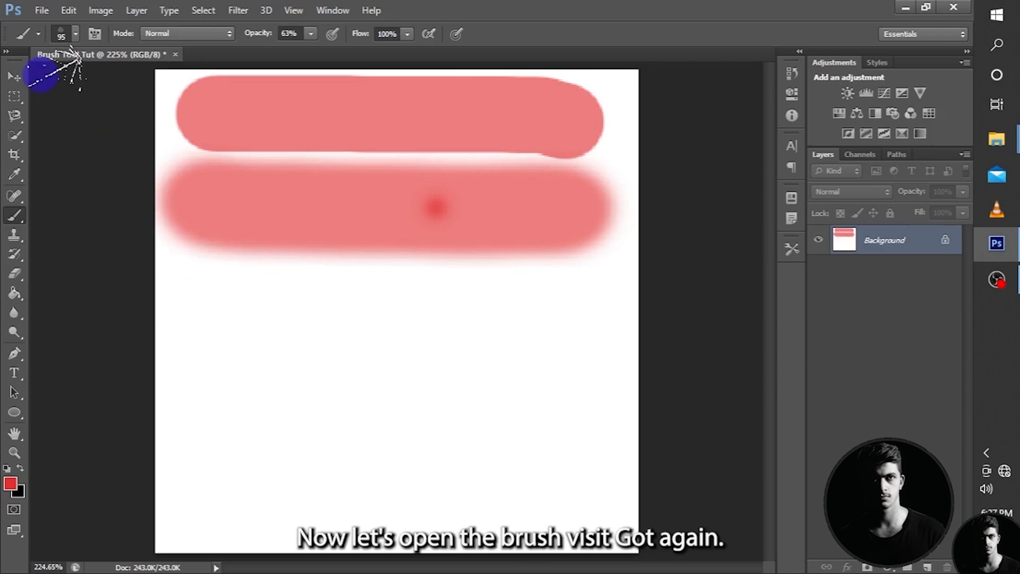
Display the brush presets as large thumbnails and browse through them.
left_click(62, 33)
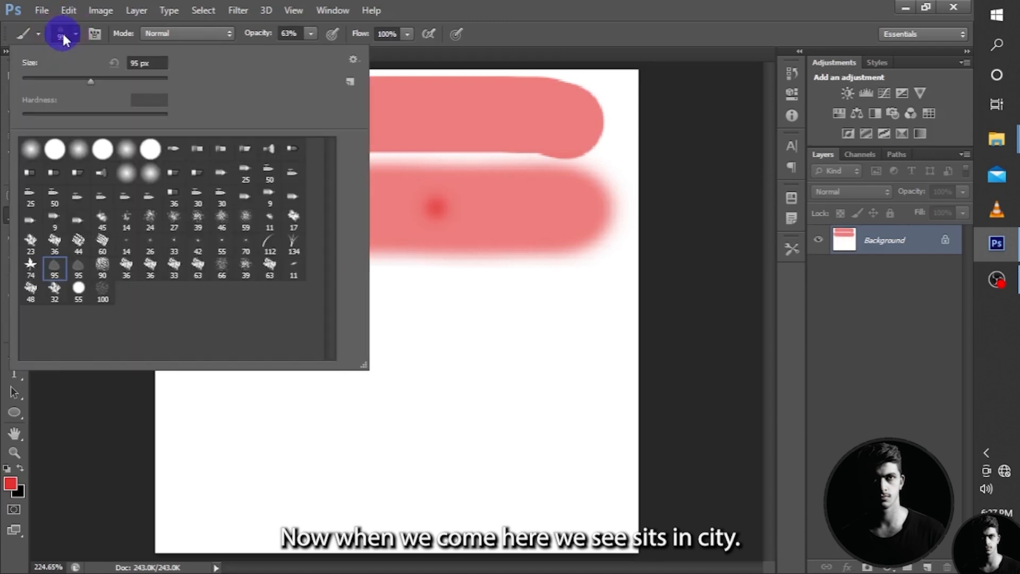
left_click(354, 58)
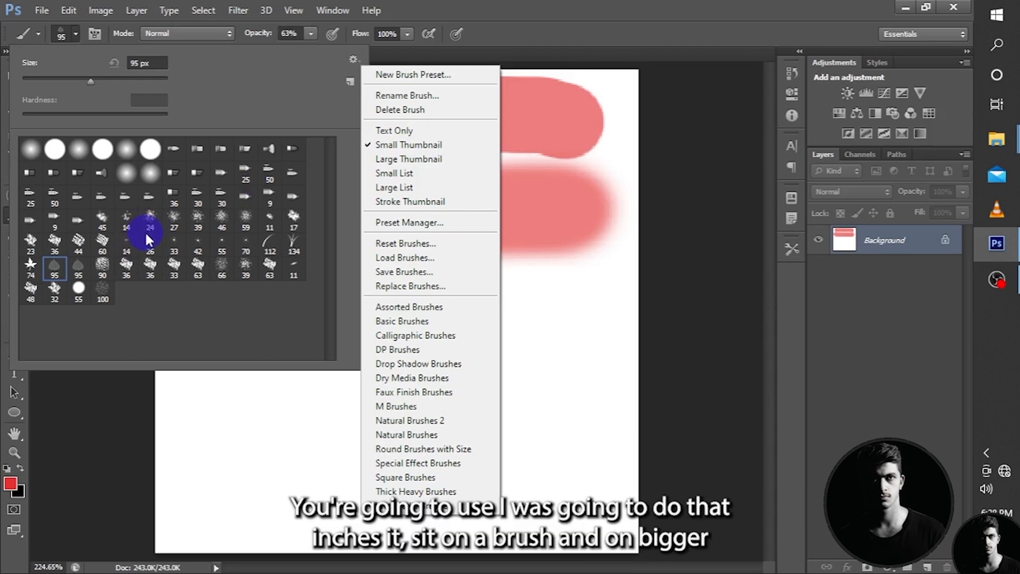
left_click(414, 163)
scroll(205, 219, "down", 3)
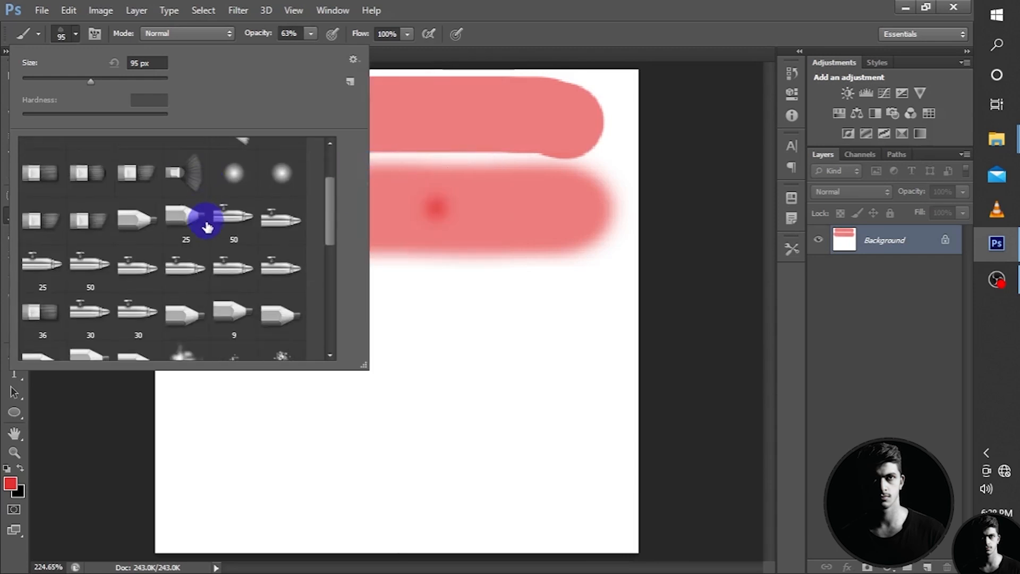
scroll(206, 226, "down", 8)
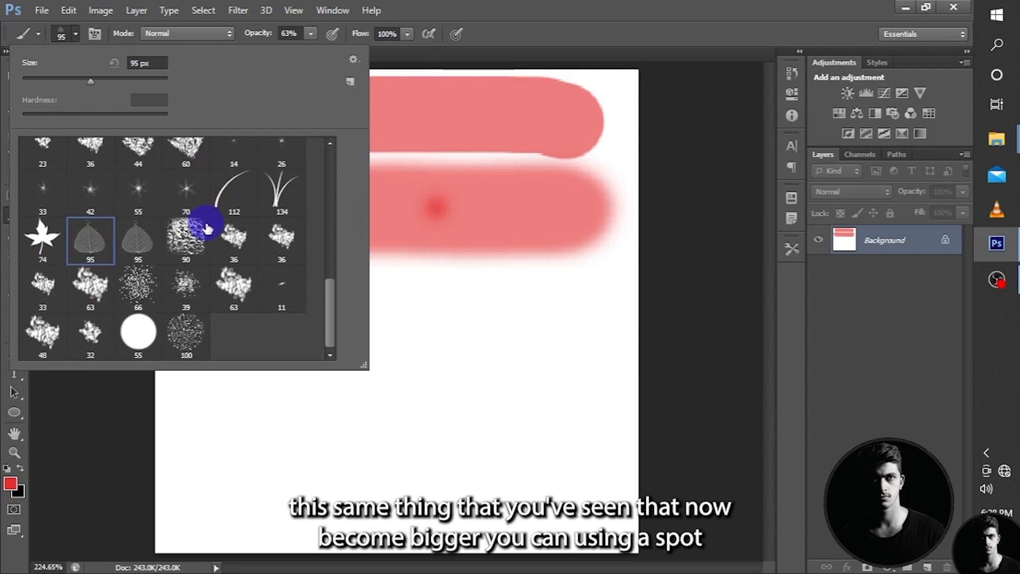
scroll(206, 227, "up", 2)
Shrink the brush preset picker, then enlarge it again until six large thumbnails fit per row.
left_click_drag(359, 336, 369, 368)
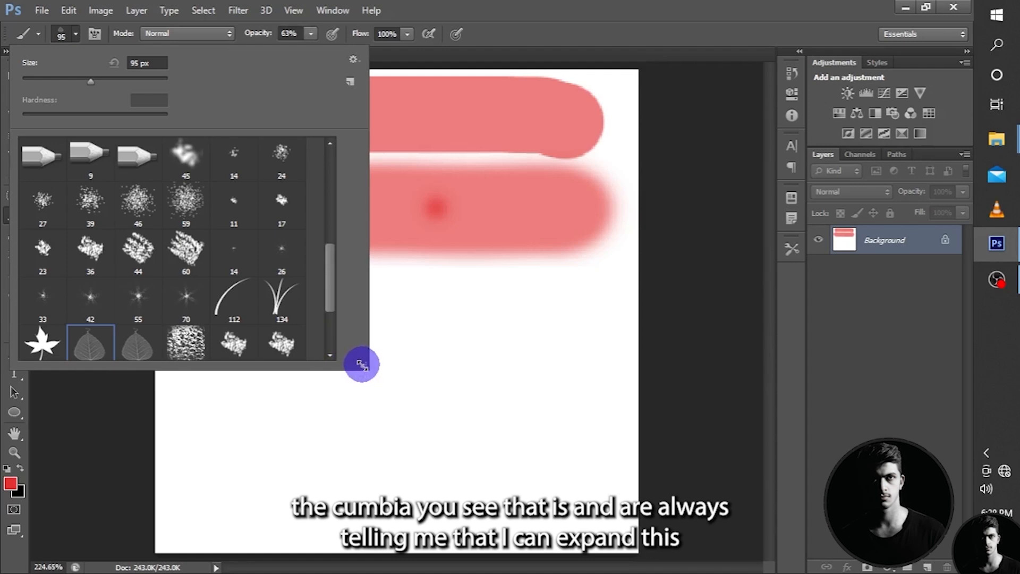
mouse_move(362, 365)
left_mouse_down()
mouse_move(564, 473)
mouse_move(294, 326)
left_mouse_up()
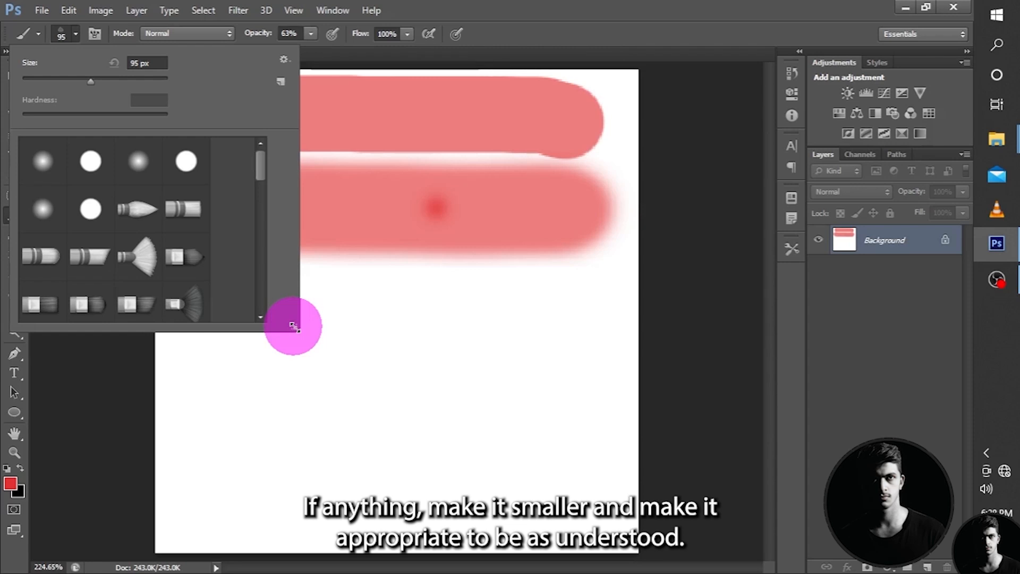
left_click_drag(293, 326, 353, 364)
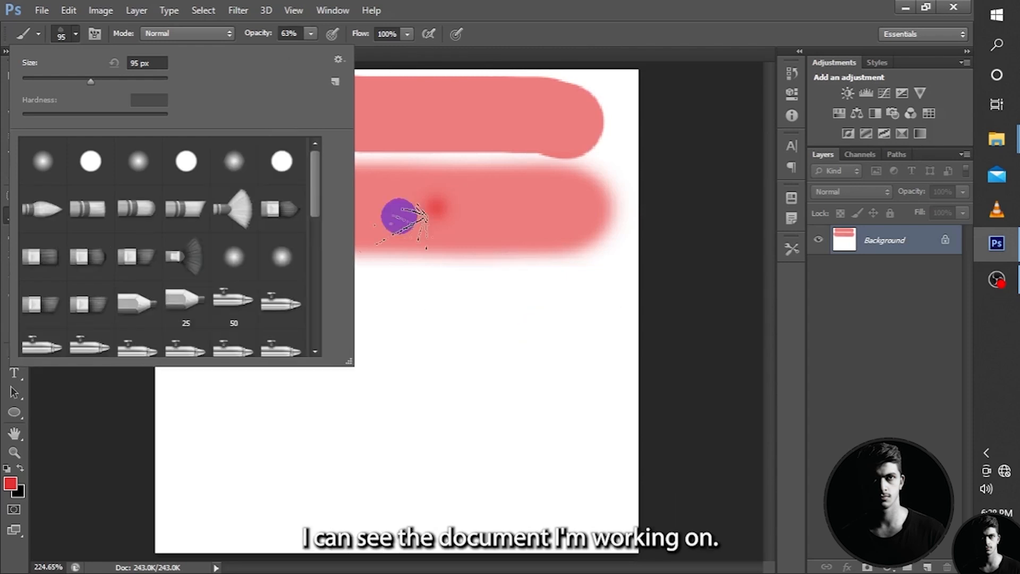
Display the brush presets as stroke thumbnails and browse down to the grass-like brushes.
left_click(339, 59)
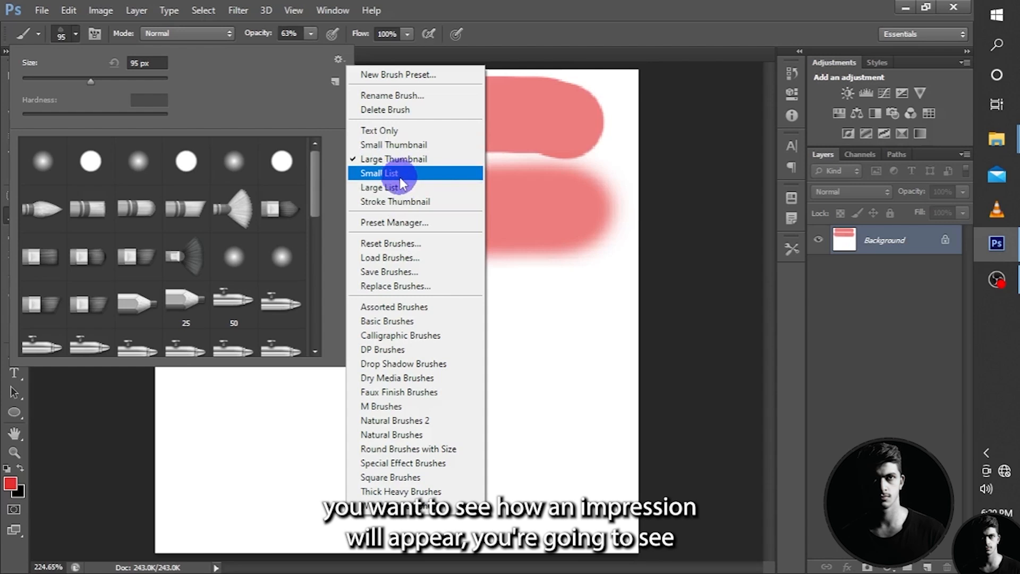
left_click(402, 202)
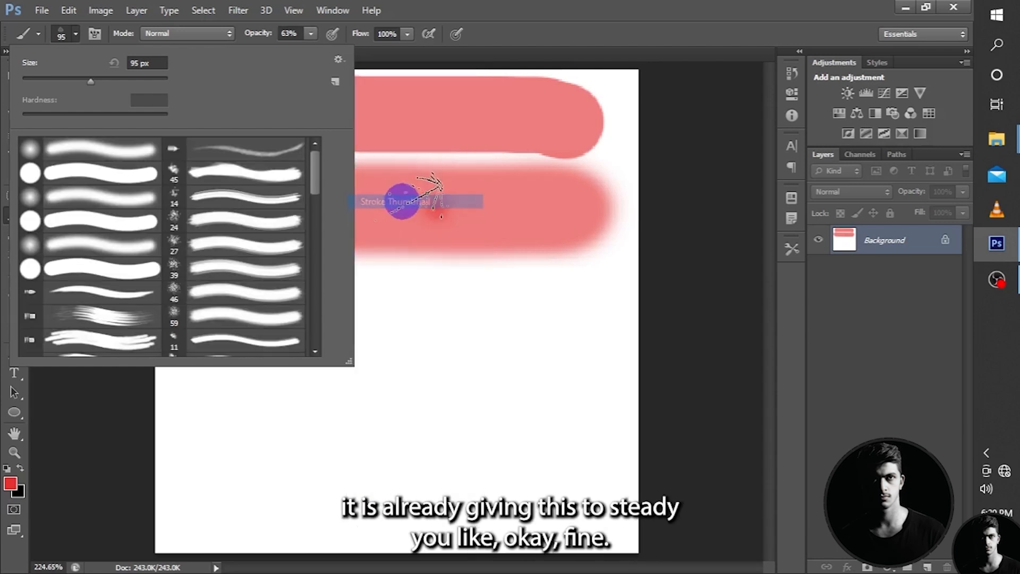
scroll(136, 183, "down", 3)
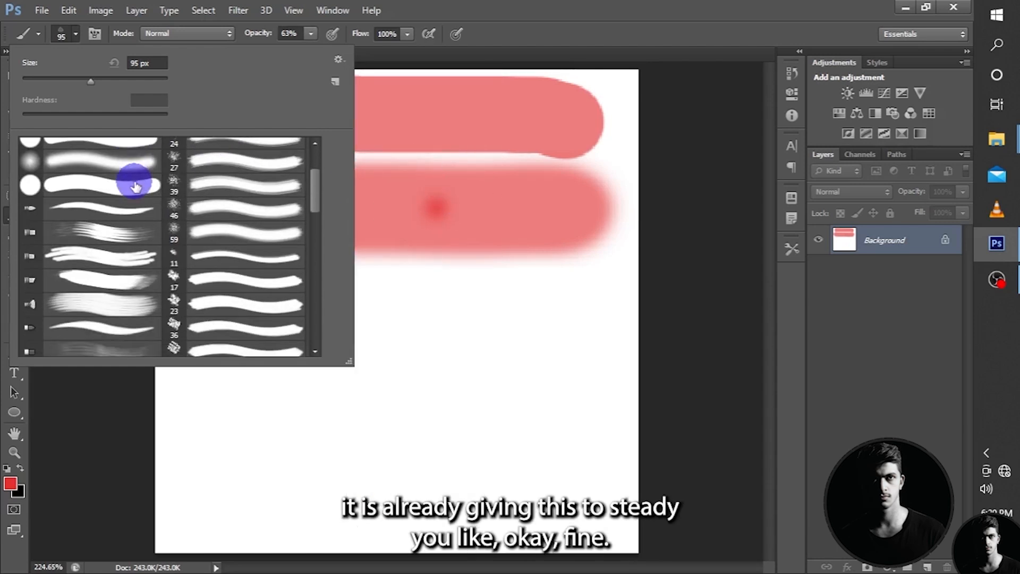
scroll(137, 186, "down", 1)
scroll(139, 195, "down", 5)
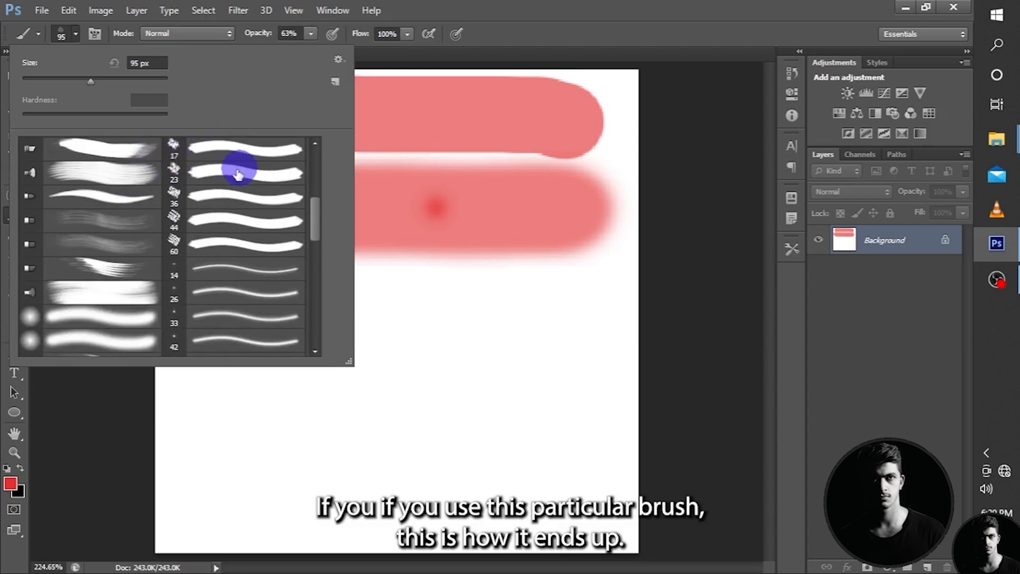
scroll(109, 202, "down", 5)
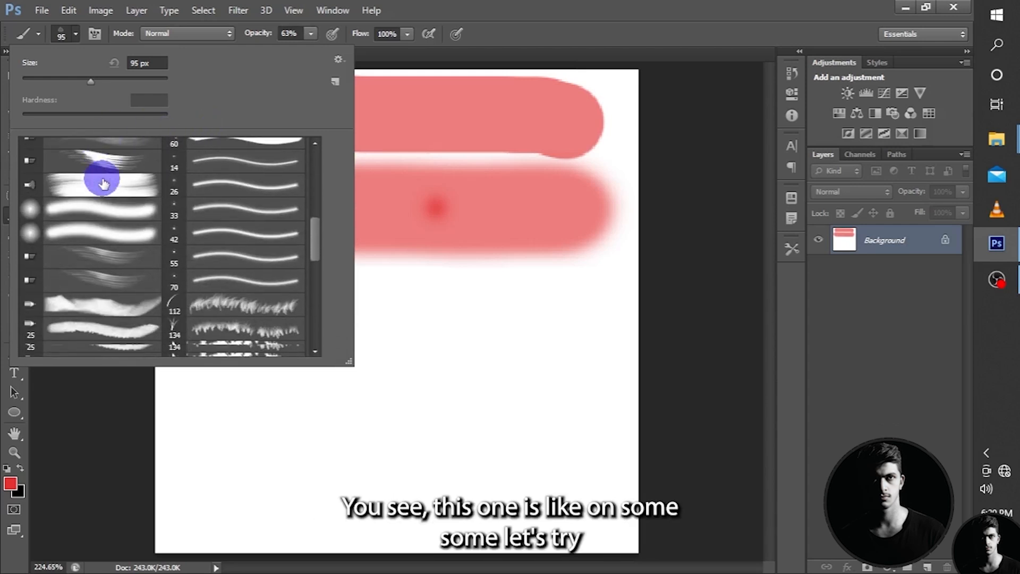
Choose the 112 px grass blade brush preset and paint scattered curved blades over and below the soft stroke.
left_click(201, 298)
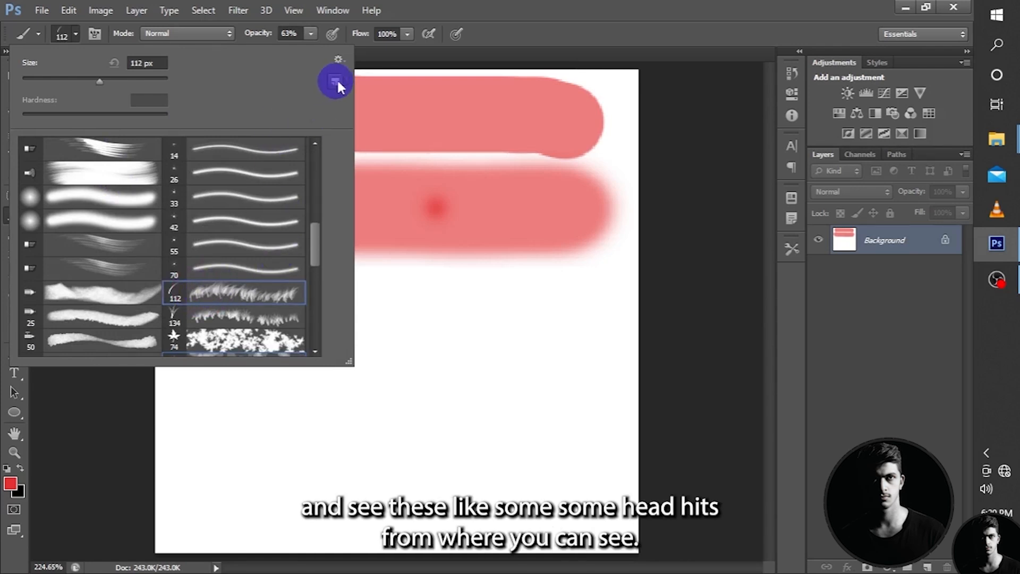
left_click(340, 61)
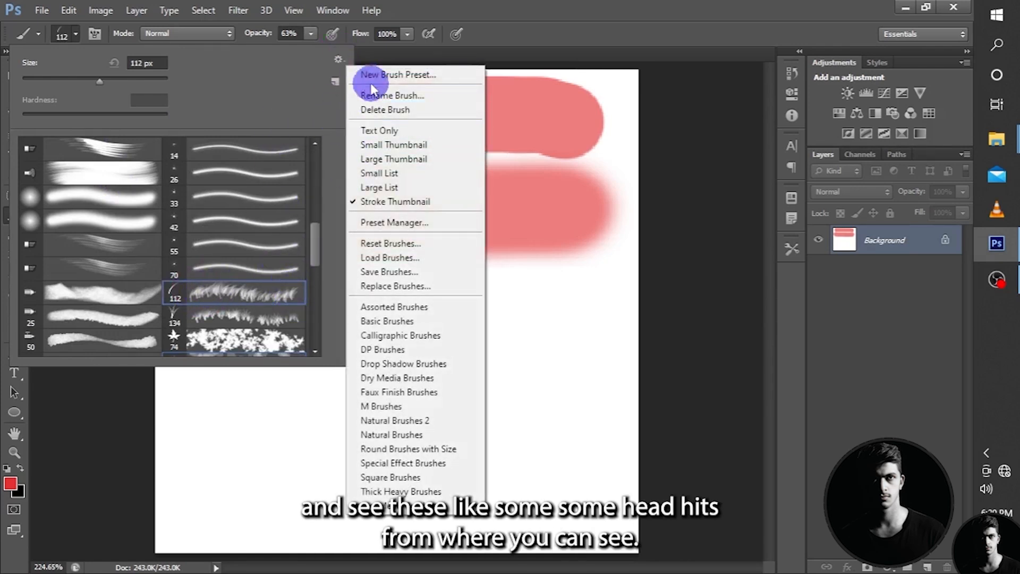
left_click(539, 83)
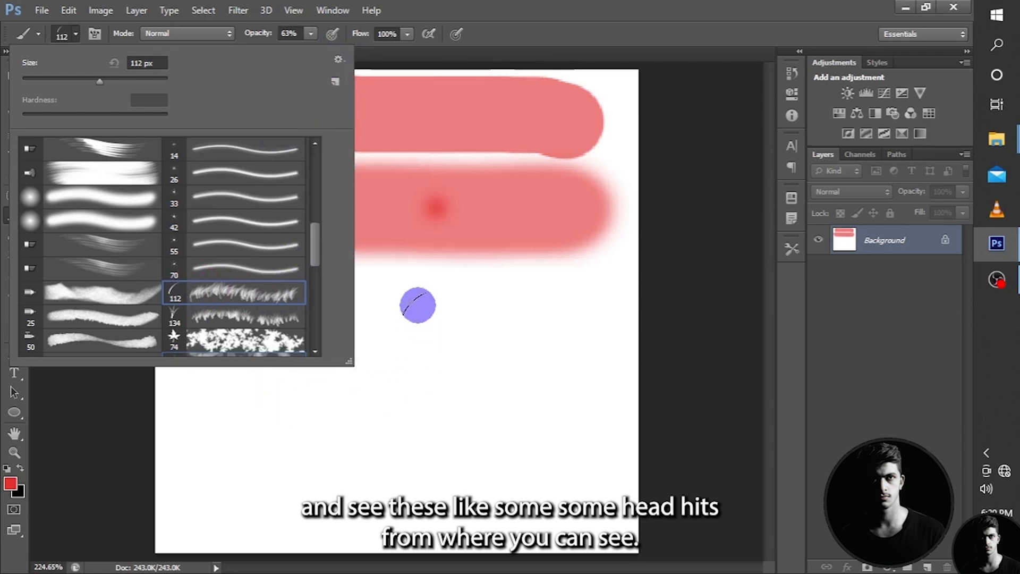
left_click(412, 278)
left_click_drag(325, 262, 342, 264)
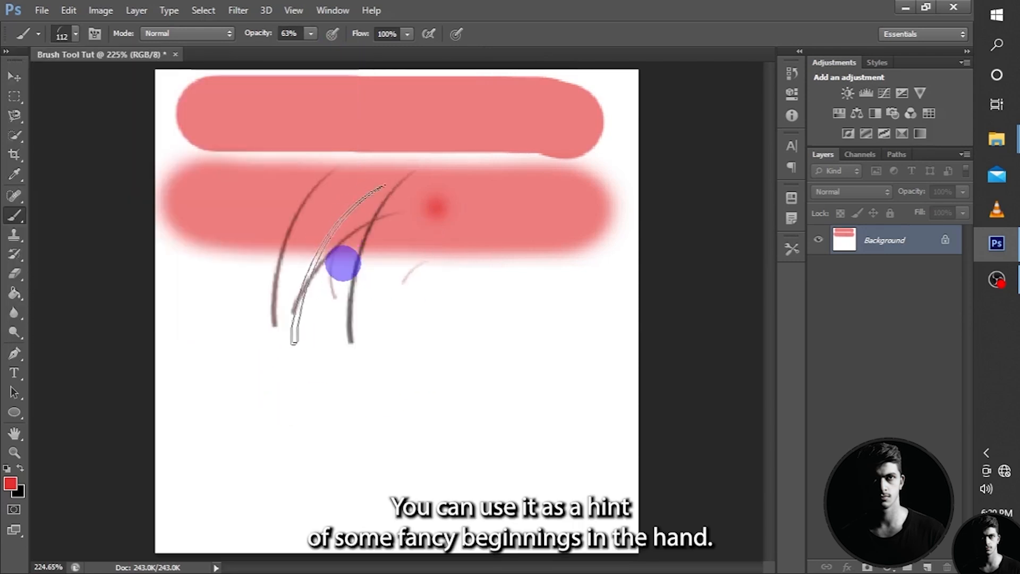
left_click(428, 266)
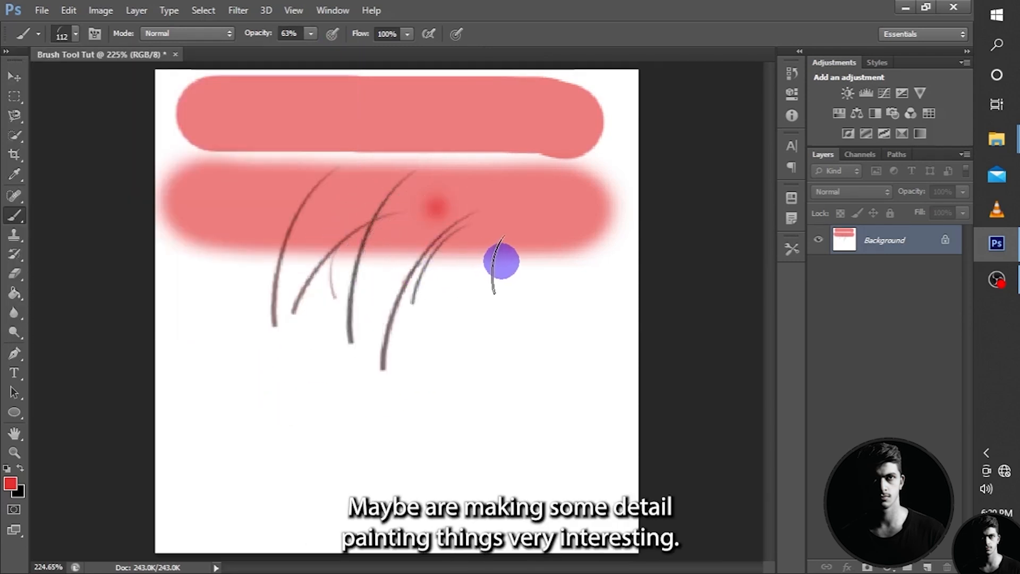
left_click(504, 275)
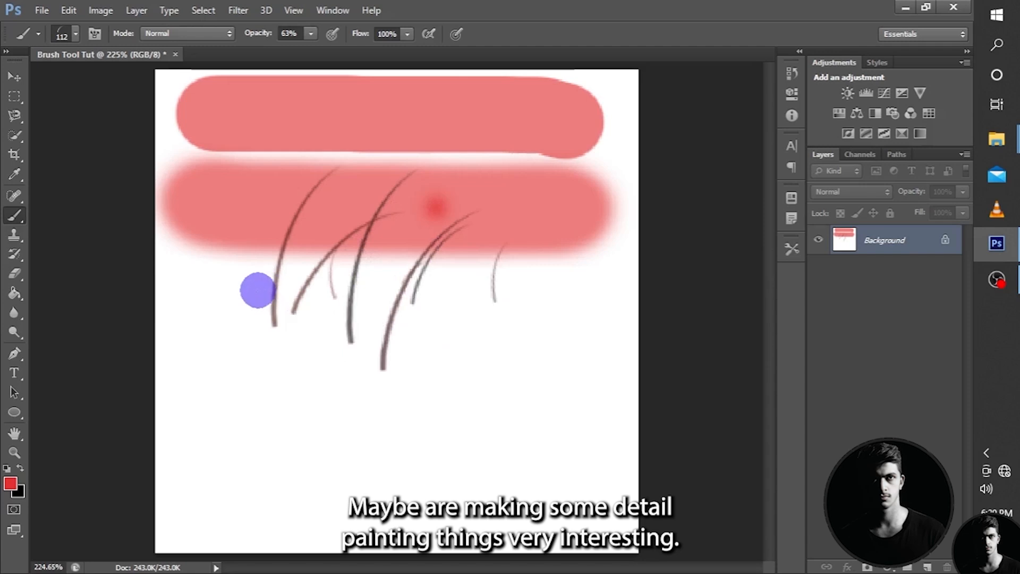
left_click(452, 299)
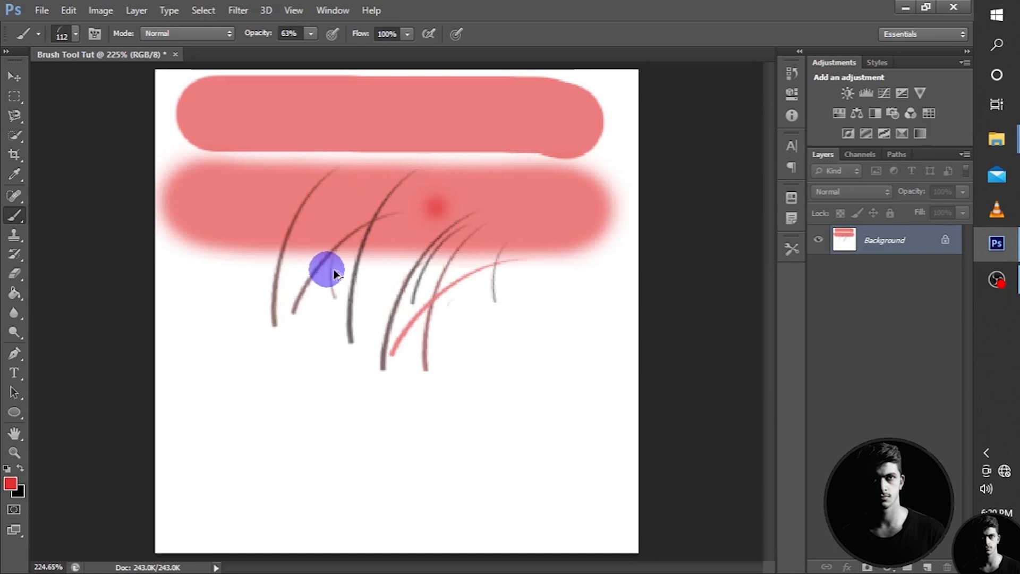
Undo all the painted grass blades.
key("ctrl+z")
key("ctrl+alt+z")
key("ctrl+alt+z")
key("ctrl+alt+z")
key("ctrl+alt+z")
key("ctrl+alt+z")
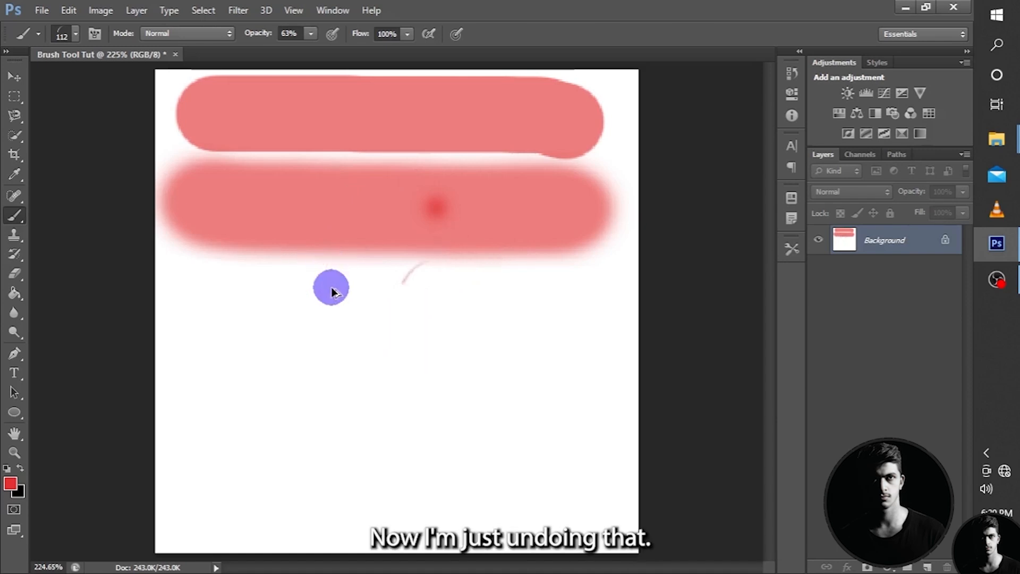
key("ctrl+alt+z")
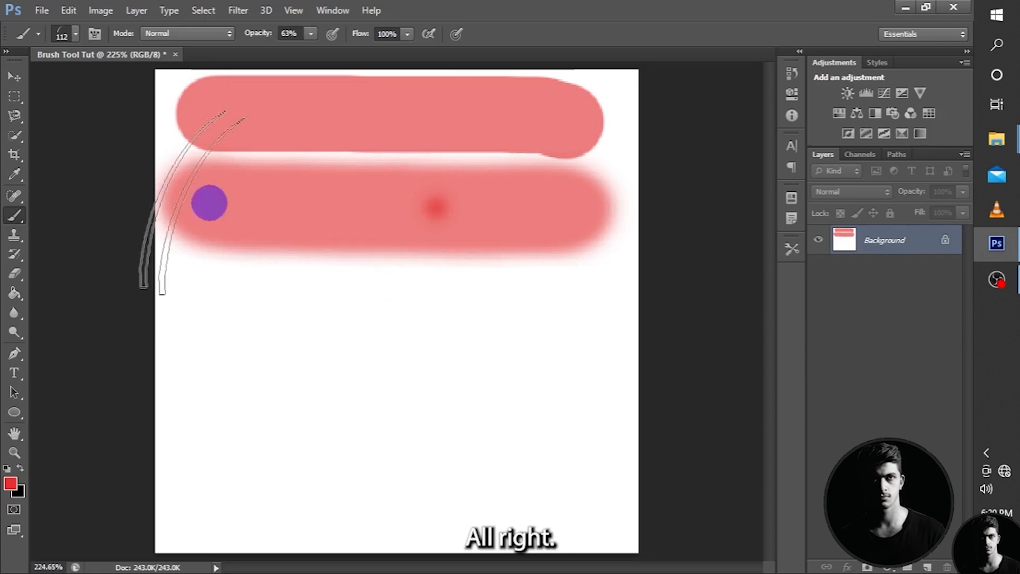
Examine the brush preset list and the grass brush's Shape Dynamics and Brush Tip Shape settings.
left_click(76, 35)
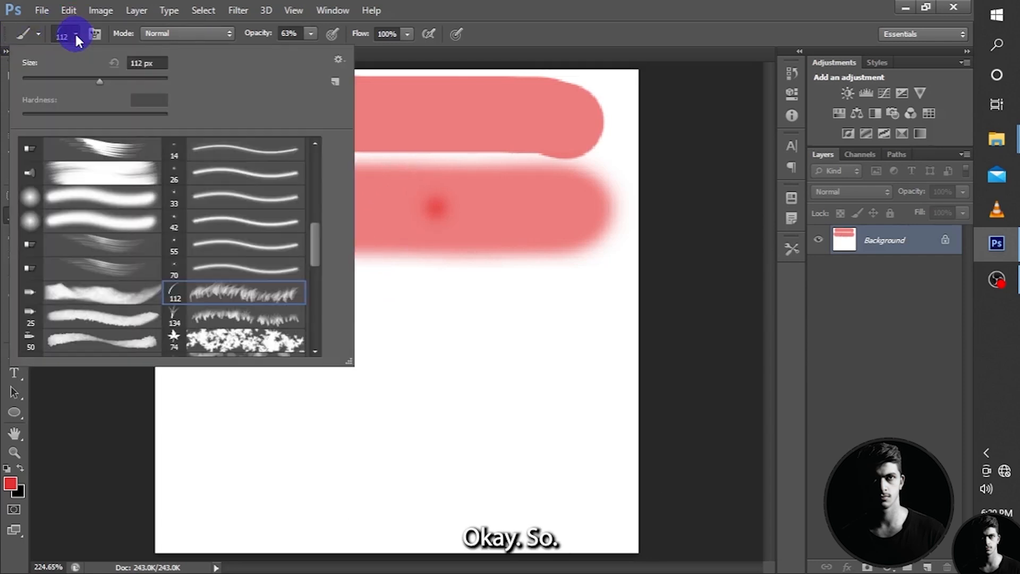
scroll(175, 218, "up", 10)
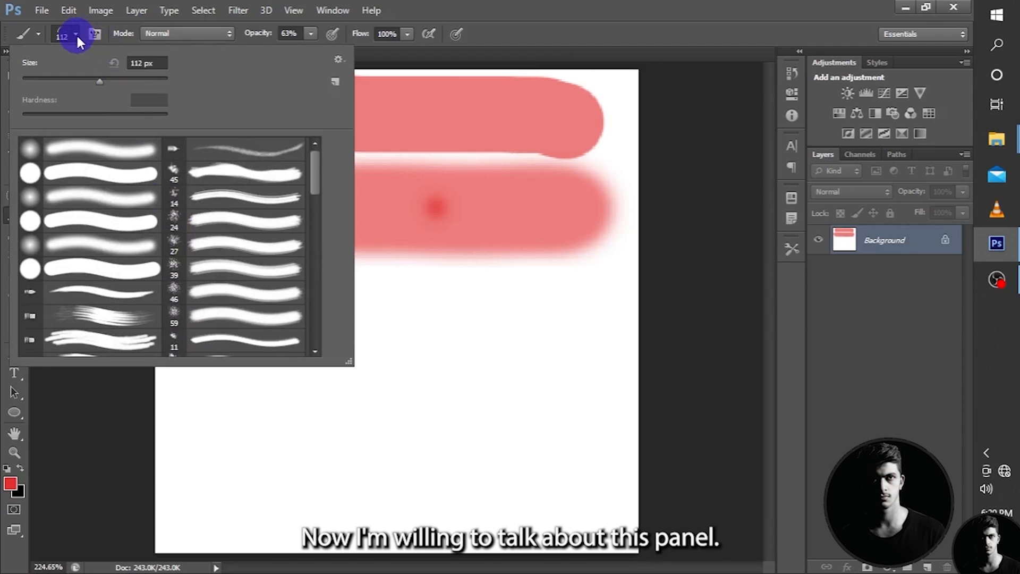
left_click(77, 35)
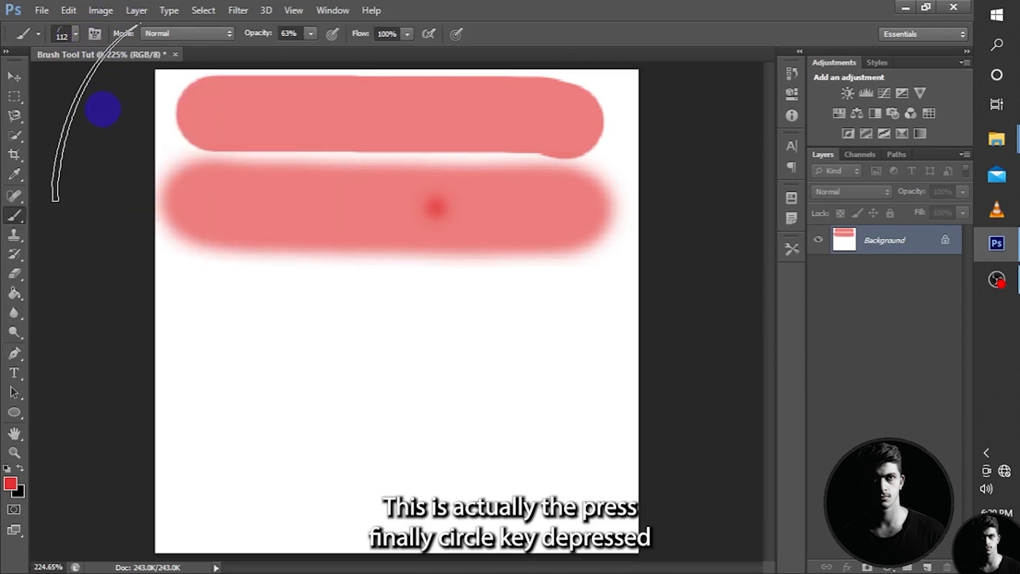
left_click(93, 33)
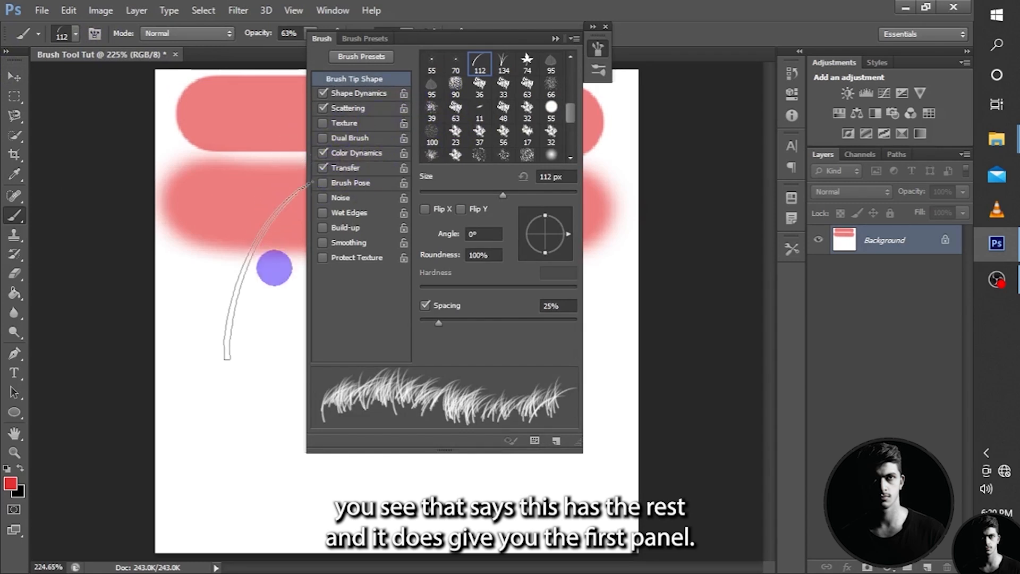
left_click(352, 94)
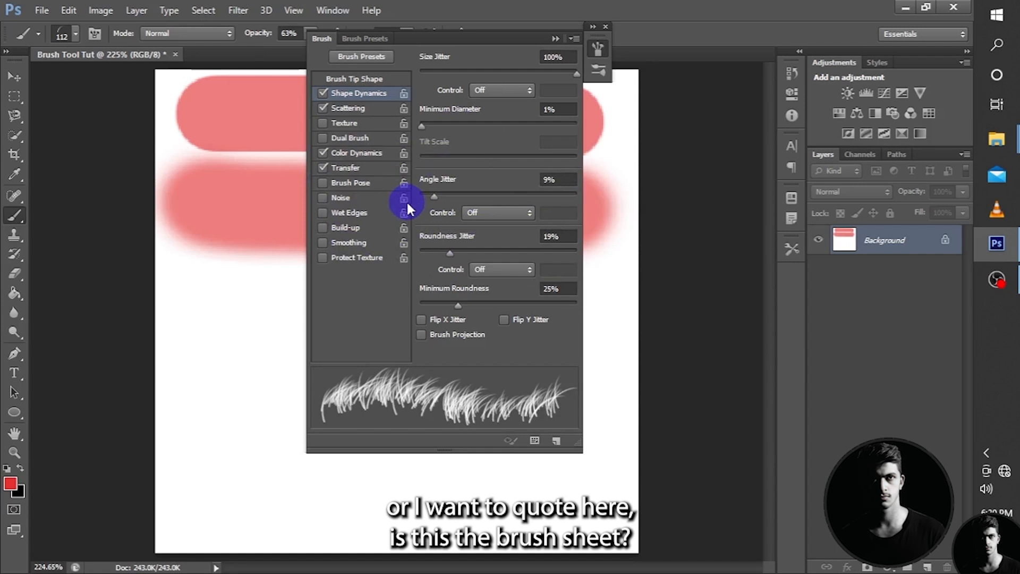
left_click(357, 79)
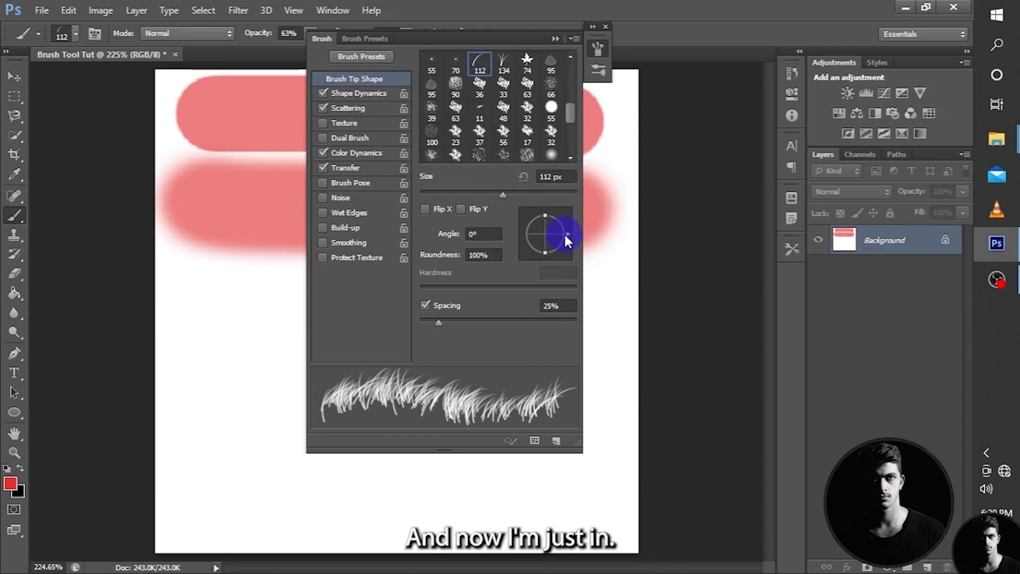
scroll(542, 151, "down", 5)
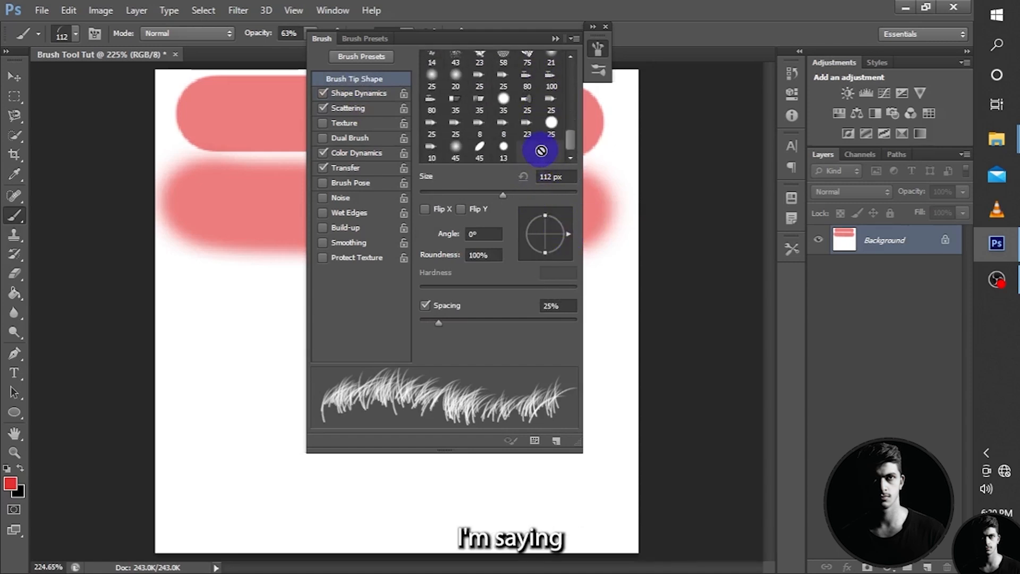
scroll(541, 151, "up", 3)
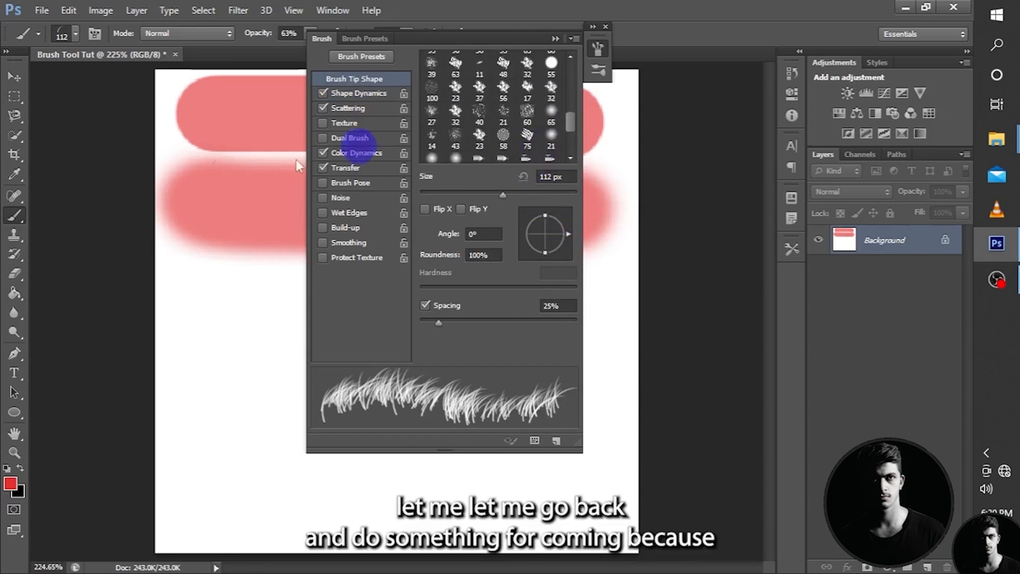
left_click(554, 38)
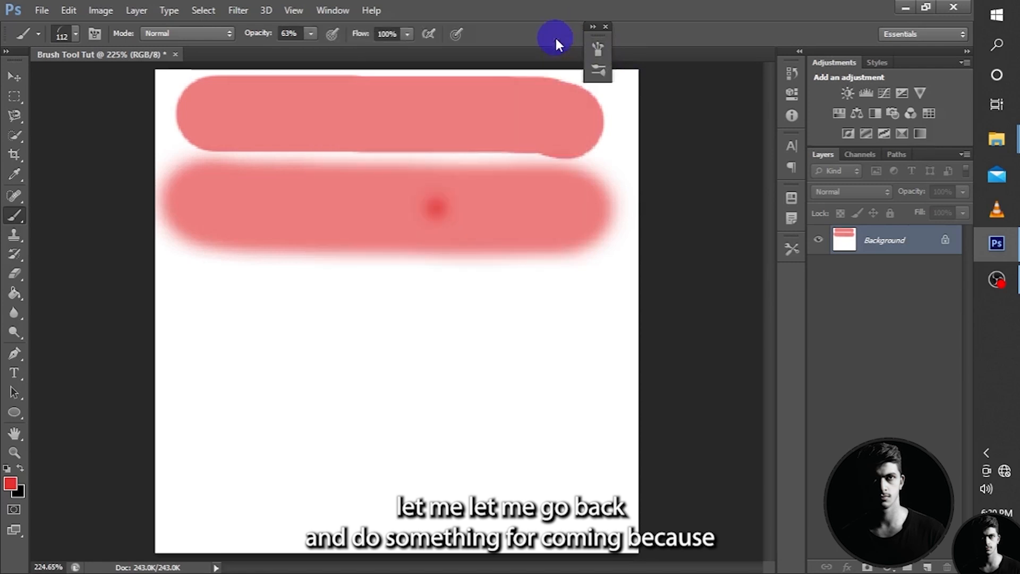
Choose the first soft round brush preset and open its Brush Tip Shape settings.
left_click(75, 33)
left_click(42, 149)
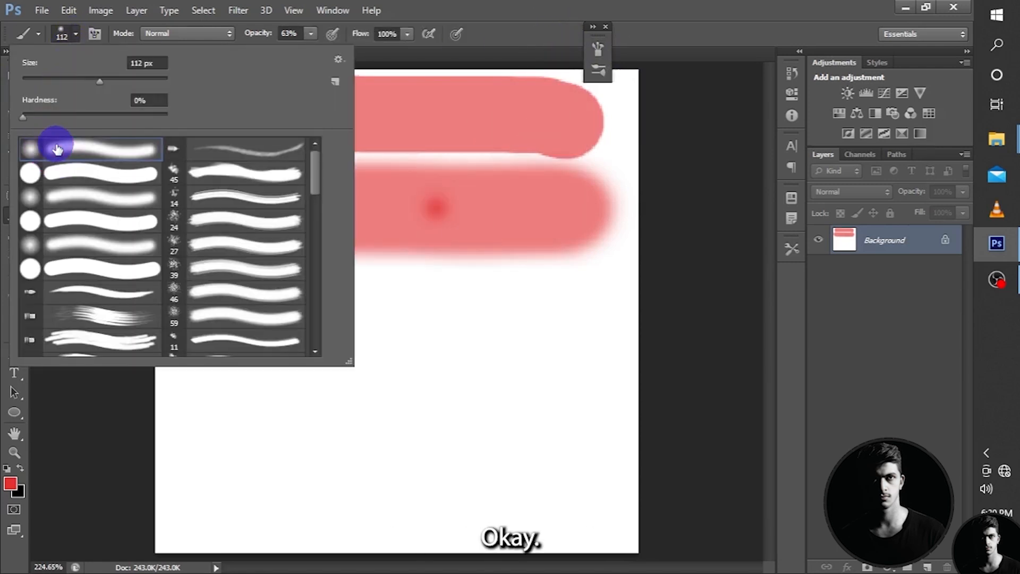
left_click(75, 35)
left_click(94, 34)
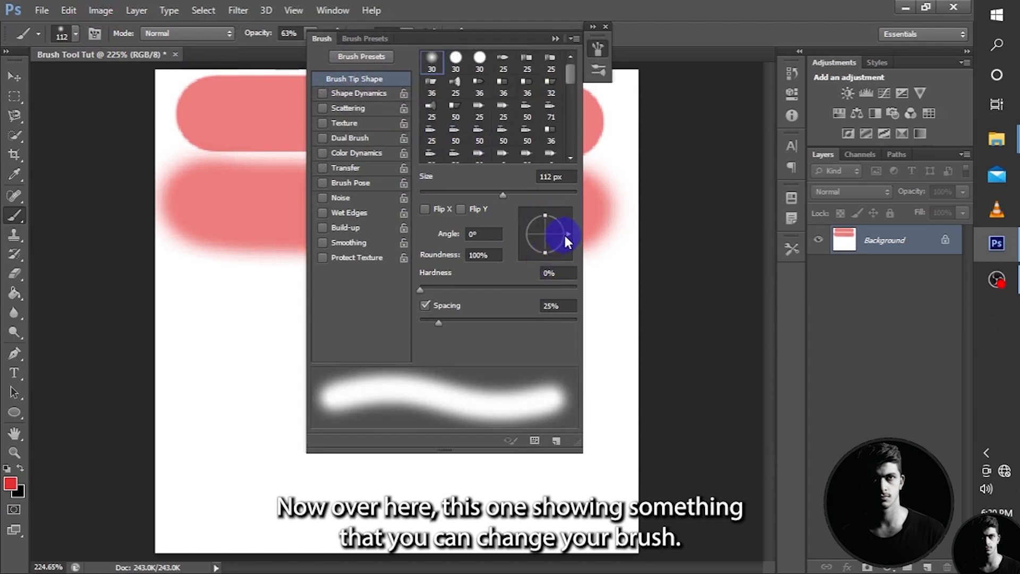
Tilt the soft round brush tip to -5°, and rotate the 45 px elliptical preset's tip to -172°.
mouse_move(569, 231)
left_mouse_down()
mouse_move(568, 248)
mouse_move(569, 235)
left_mouse_up()
scroll(455, 114, "down", 6)
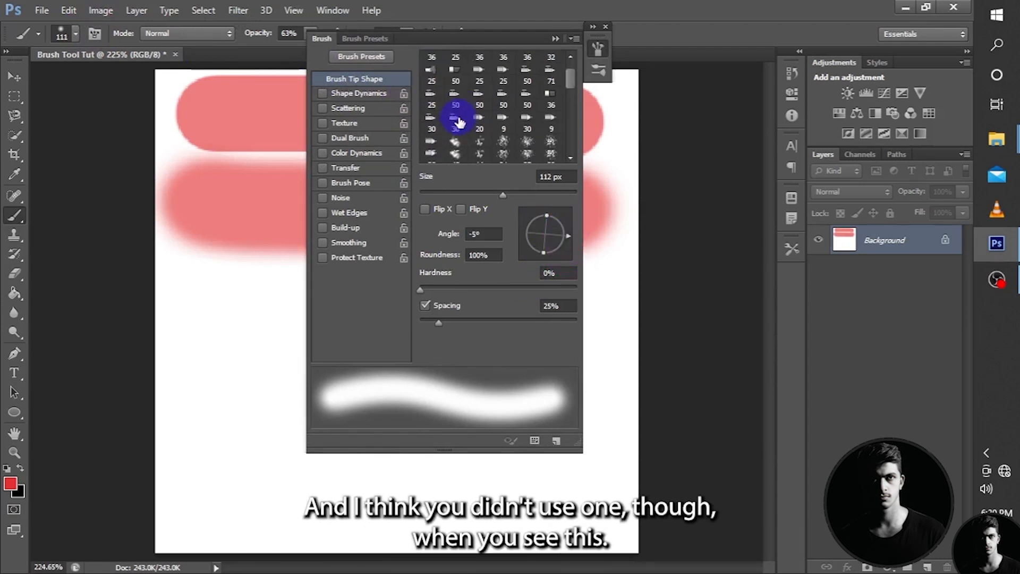
scroll(506, 119, "down", 3)
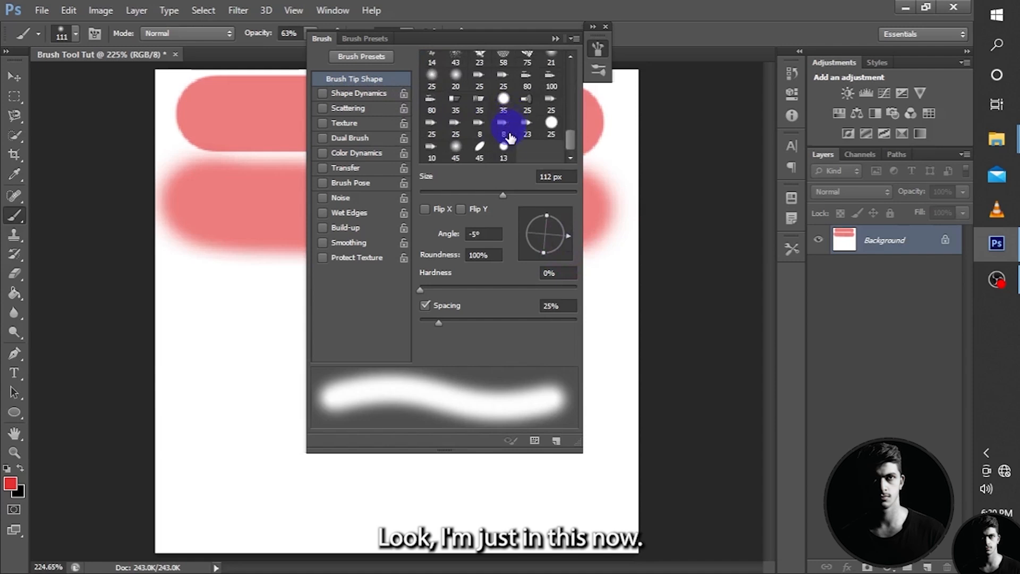
left_click(479, 149)
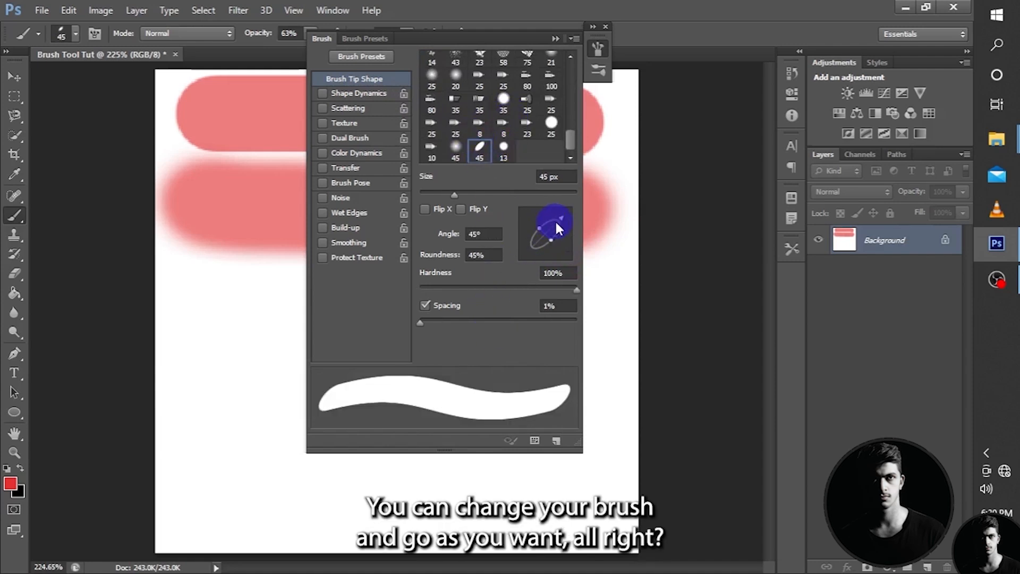
mouse_move(560, 217)
left_mouse_down()
mouse_move(566, 228)
mouse_move(538, 253)
mouse_move(549, 219)
left_mouse_up()
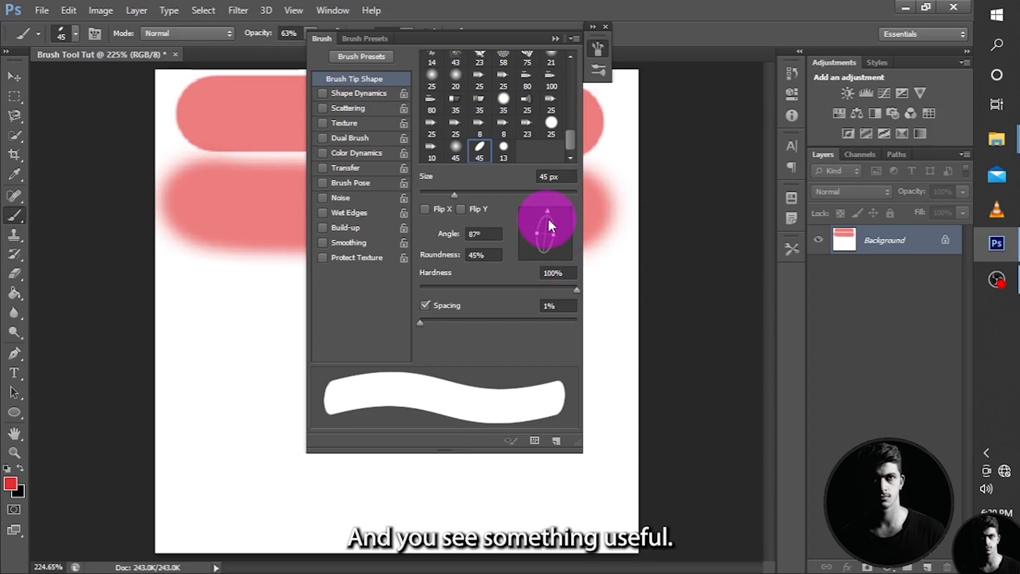
mouse_move(548, 219)
left_mouse_down()
mouse_move(534, 274)
mouse_move(519, 237)
left_mouse_up()
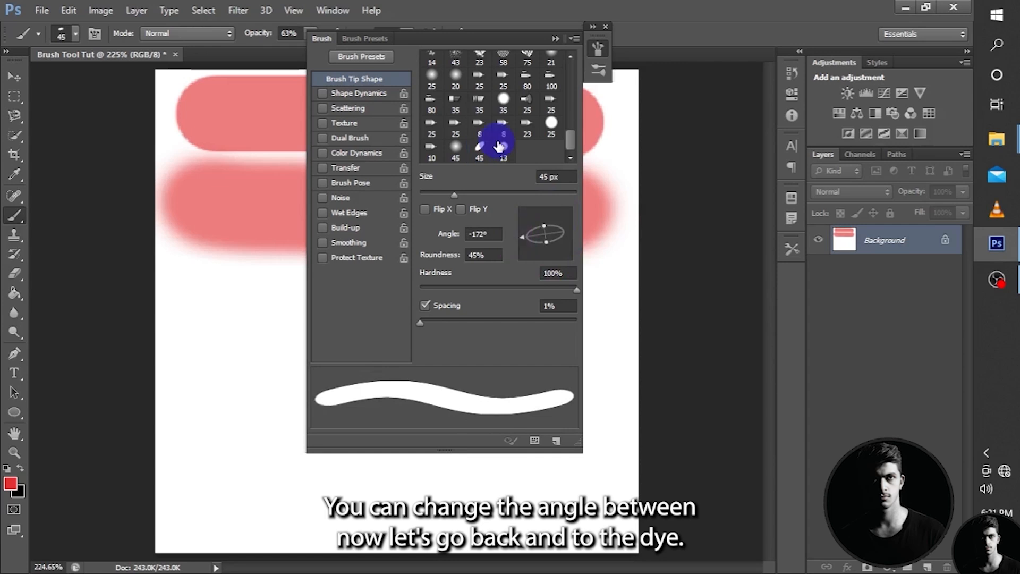
Choose the 112 px grass blade preset and rotate its tip through several angles, ending at -56°.
scroll(498, 146, "up", 5)
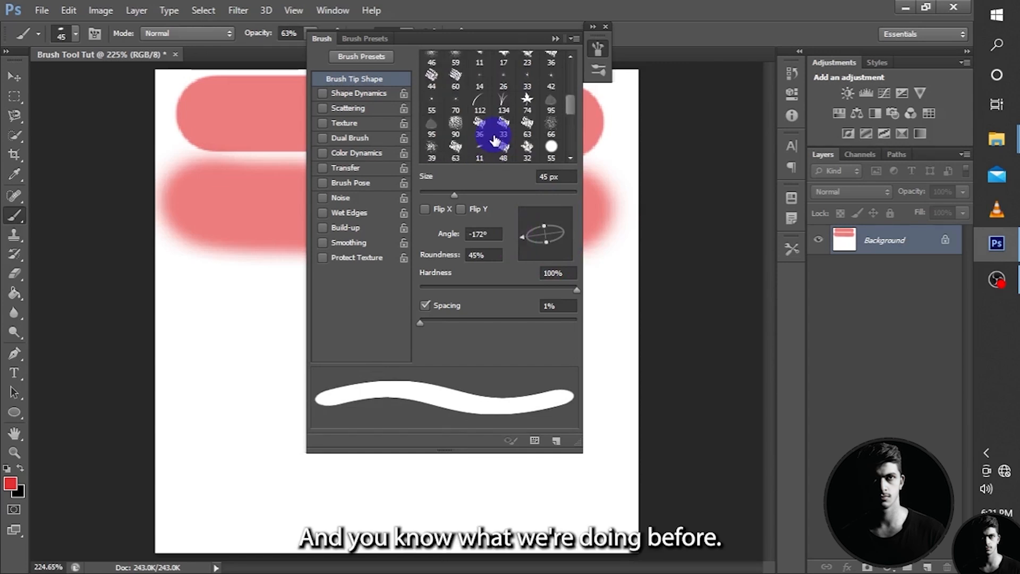
left_click(481, 101)
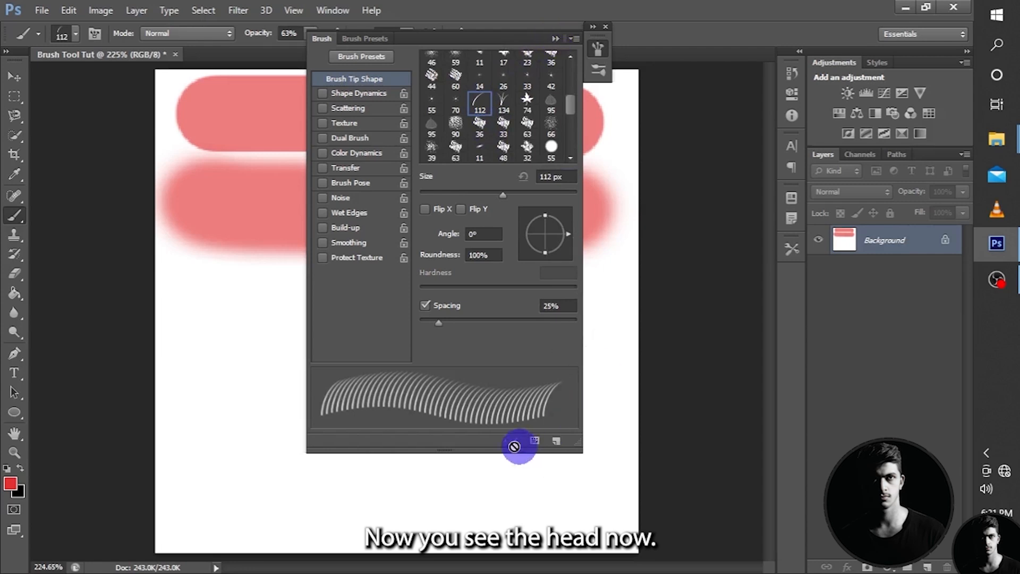
mouse_move(560, 239)
left_mouse_down()
mouse_move(566, 230)
mouse_move(566, 254)
left_mouse_up()
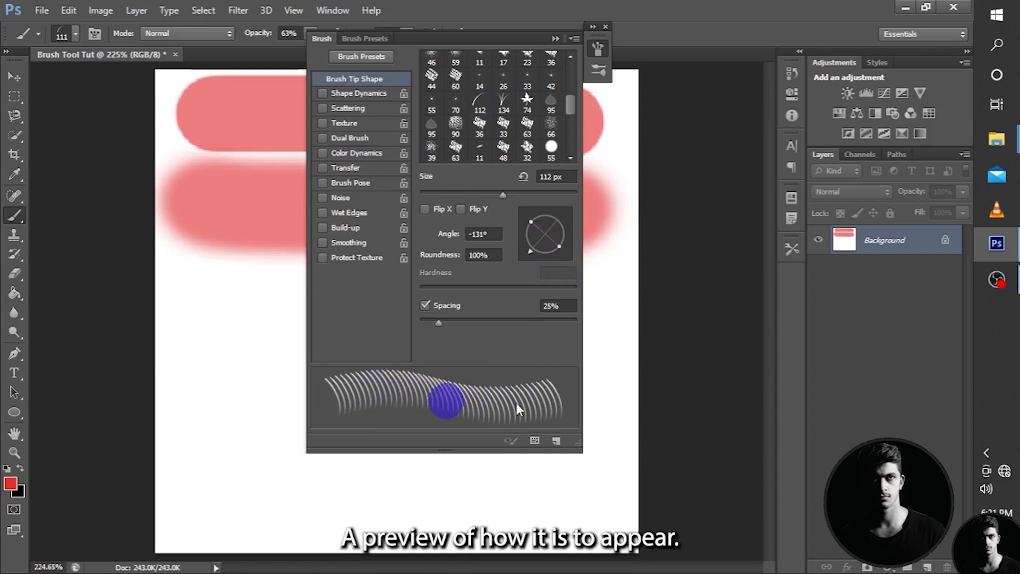
mouse_move(528, 250)
left_mouse_down()
mouse_move(549, 256)
mouse_move(572, 244)
mouse_move(551, 267)
left_mouse_up()
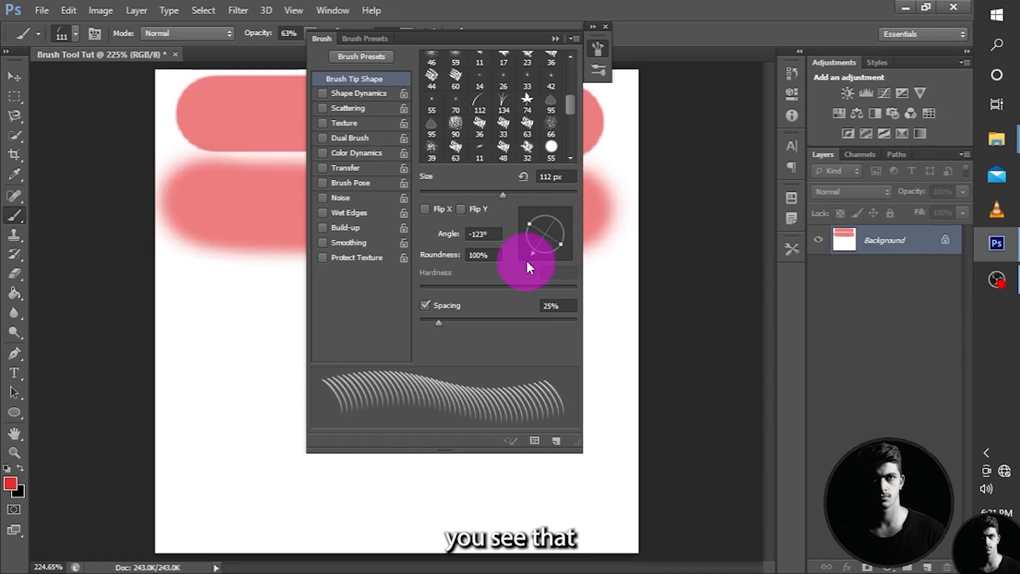
mouse_move(530, 269)
left_mouse_down()
mouse_move(563, 279)
mouse_move(517, 254)
left_mouse_up()
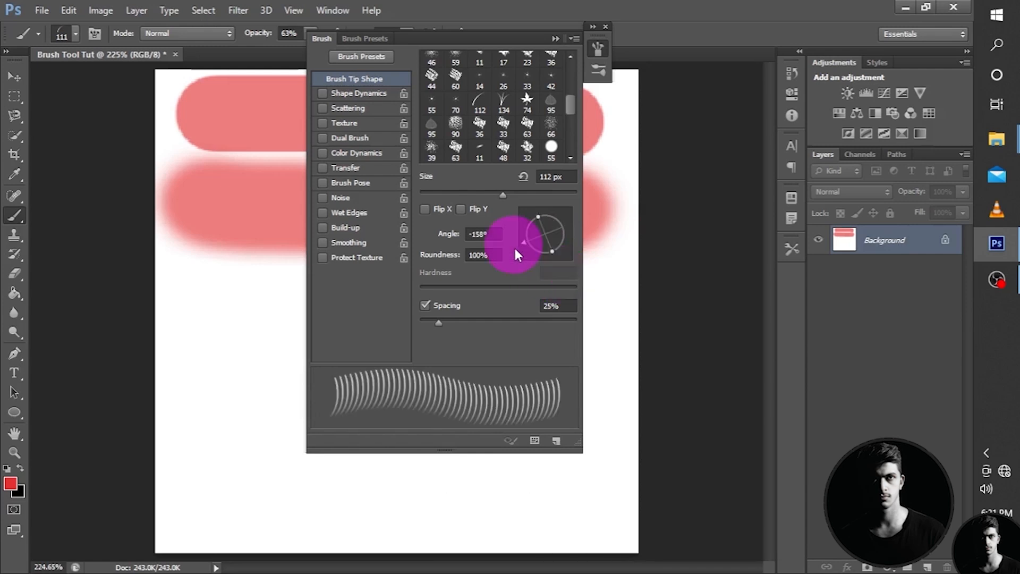
left_click_drag(514, 248, 573, 254)
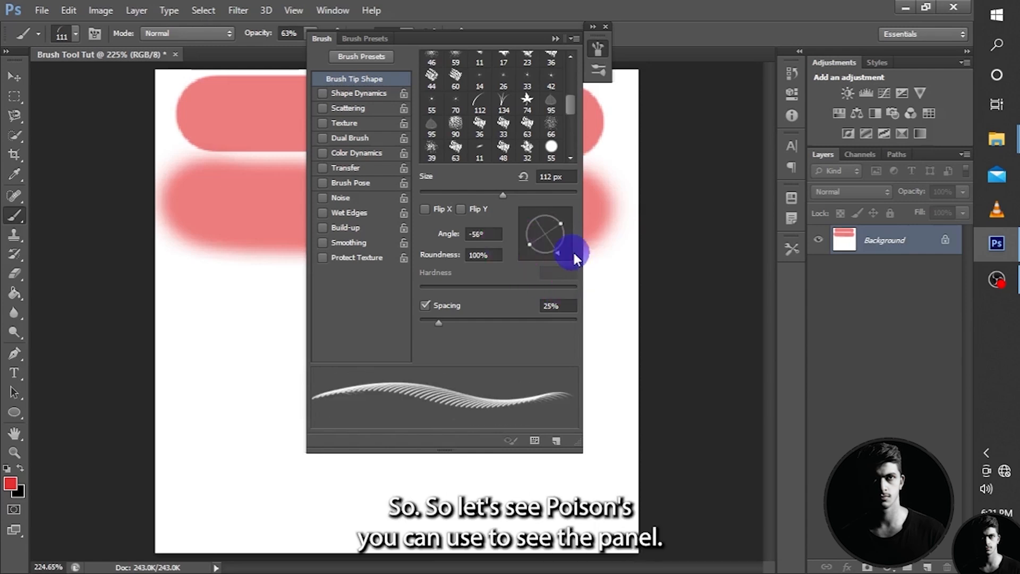
left_click(551, 43)
Paint three arched, nearly horizontal grass blades one above another below the soft stroke.
left_click(380, 365)
left_click(399, 390)
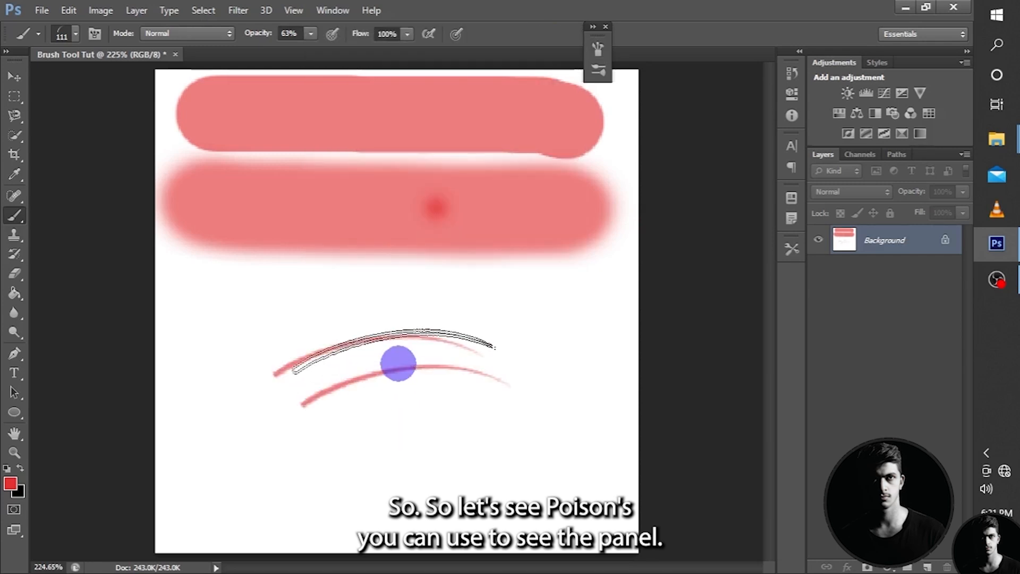
left_click(397, 342)
Set the grass brush angle to 30° and paint four upright curved blades reaching down from the lower soft stroke.
left_click(95, 33)
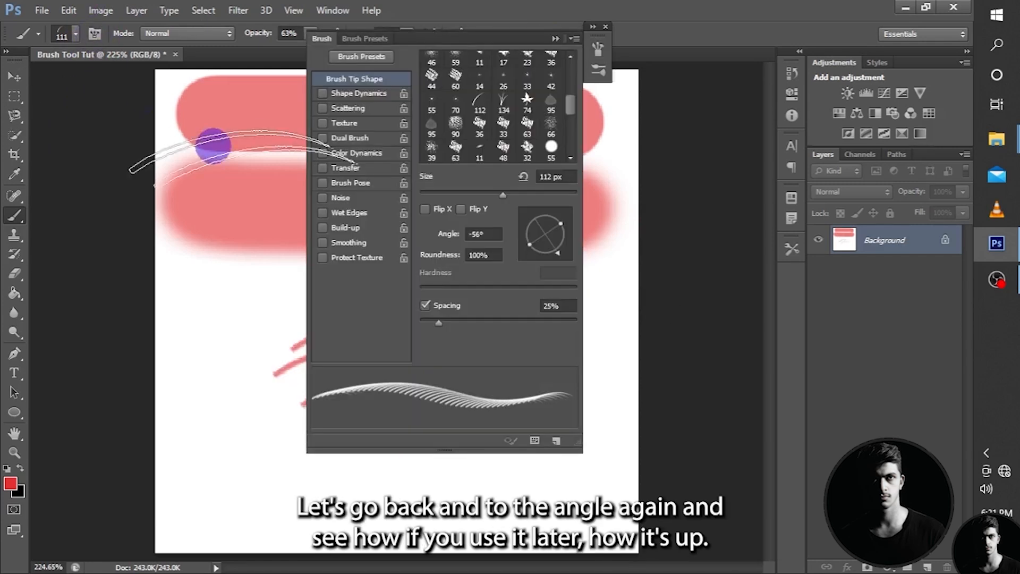
left_click_drag(555, 257, 567, 218)
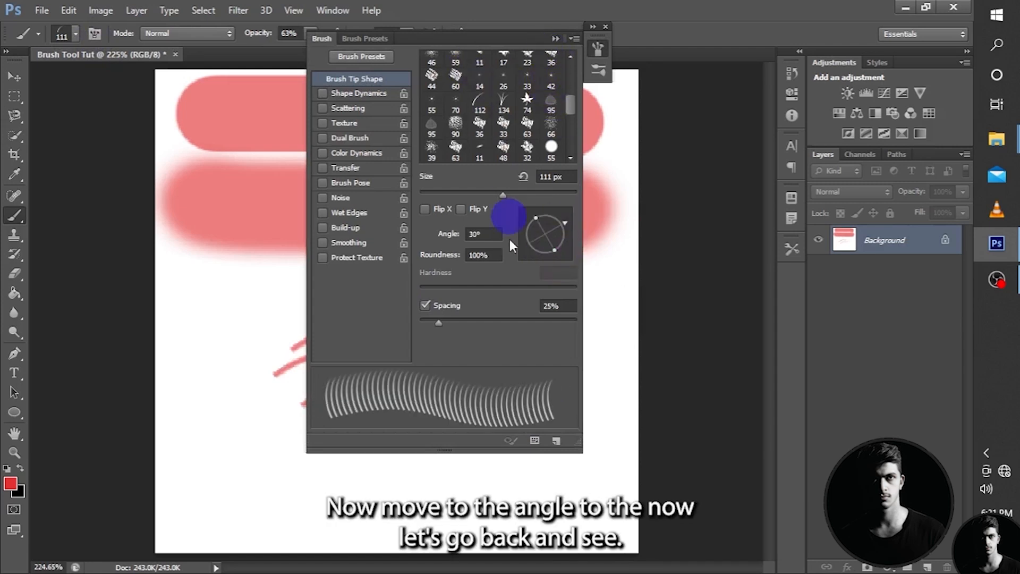
left_click(96, 33)
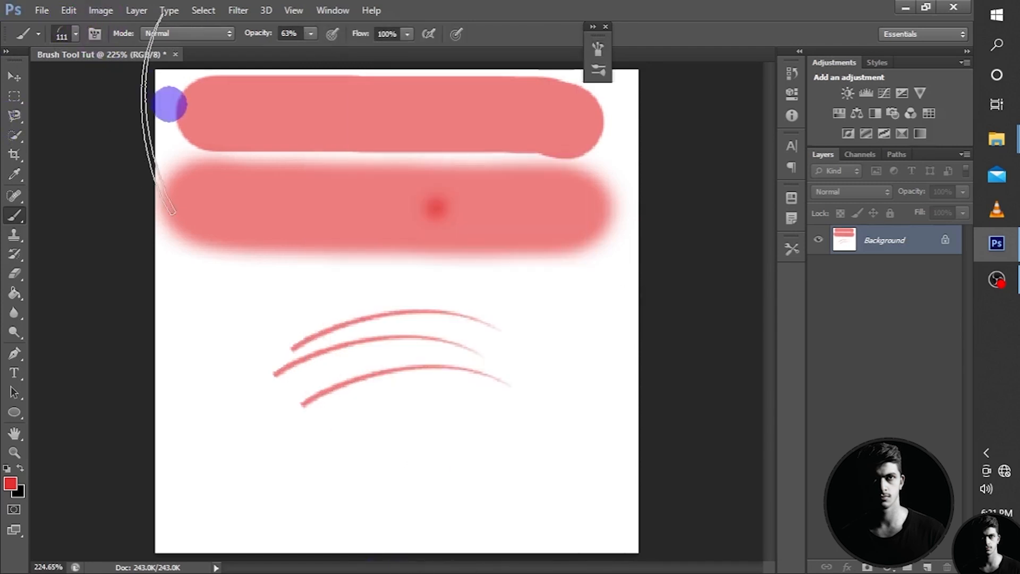
left_click(246, 310)
left_click(505, 298)
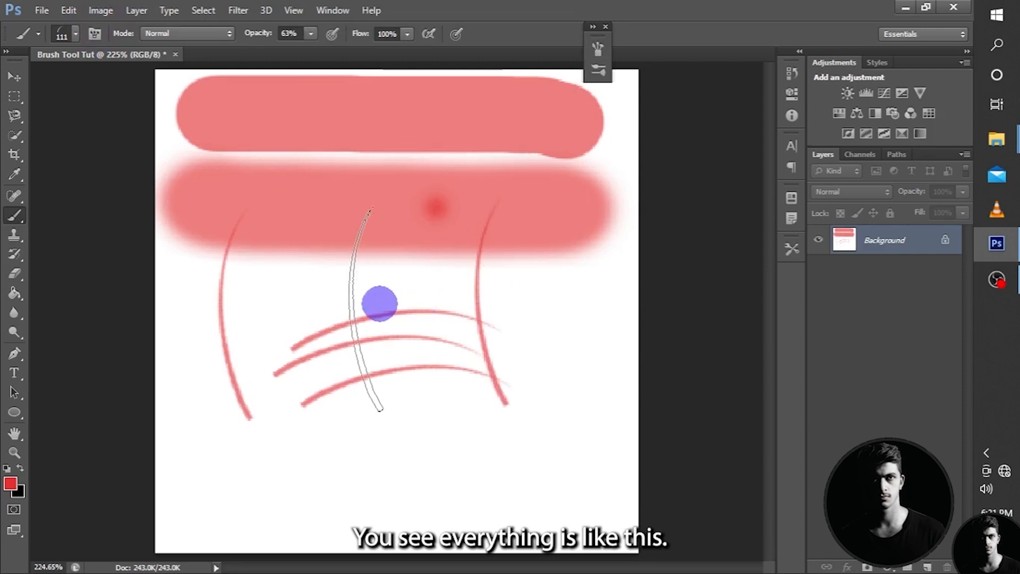
left_click(377, 301)
left_click(329, 305)
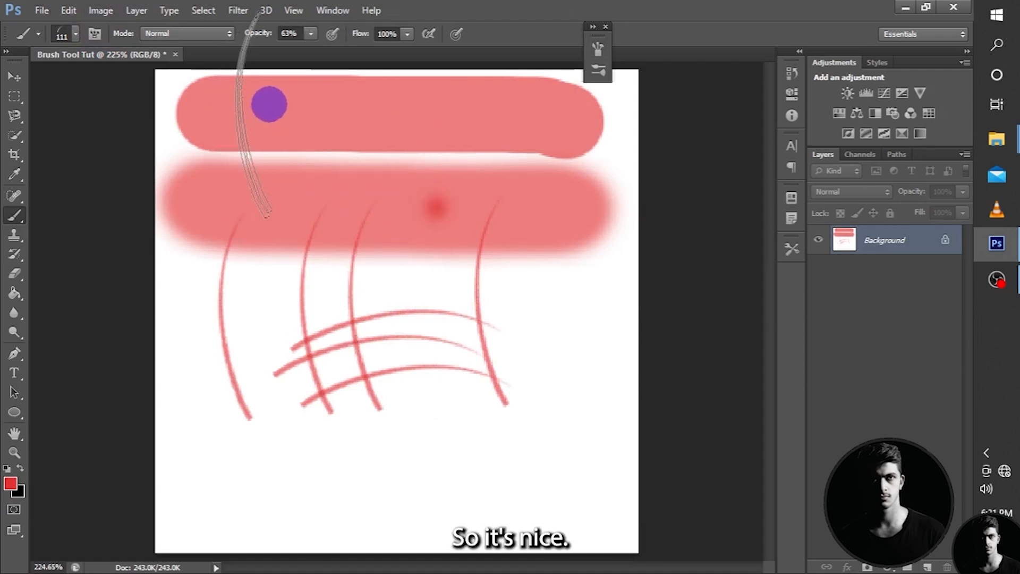
Lower the brush opacity to 33% and paint four paler upright blades among and beside the existing ones.
left_click(259, 33)
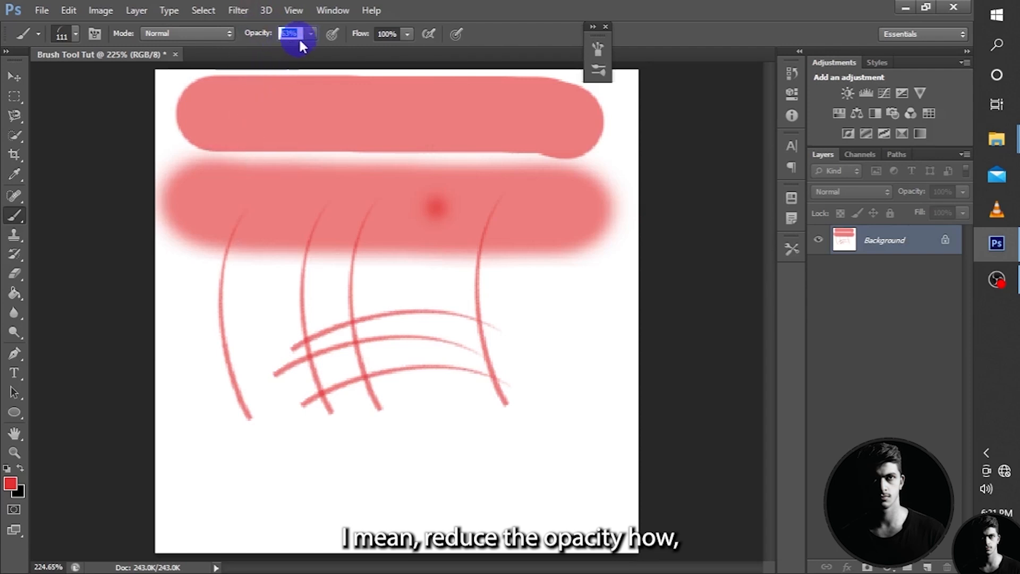
left_click_drag(308, 33, 288, 55)
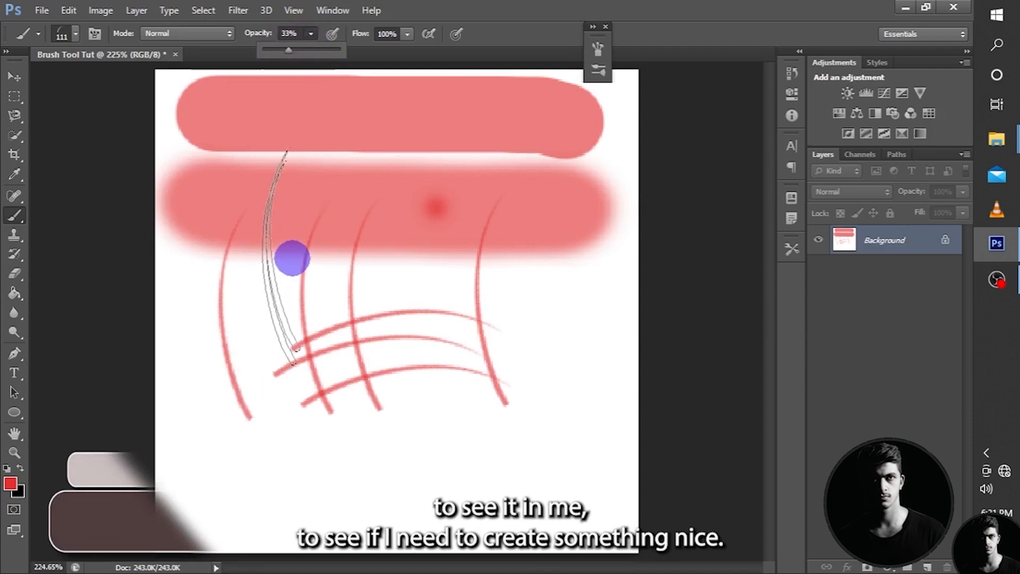
left_click(454, 329)
left_click(553, 317)
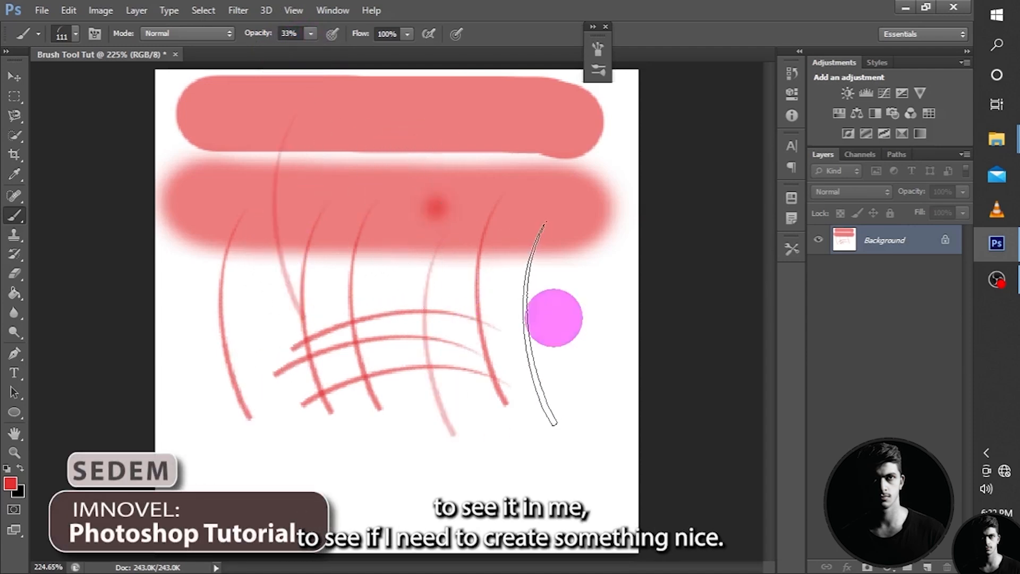
left_click(596, 334)
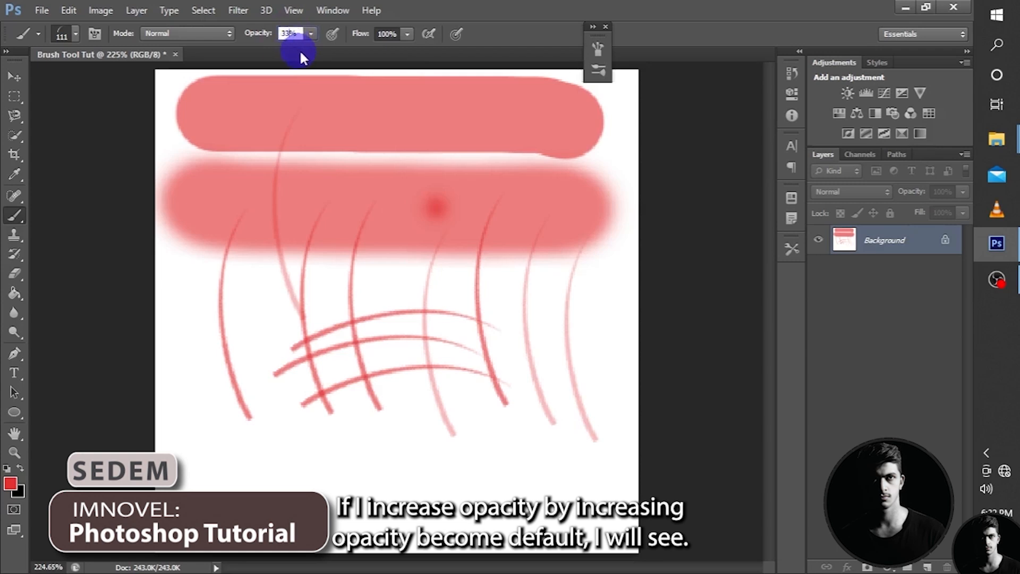
Paint one blade in the lower part of the canvas at 100% opacity and another to its left at 16%.
left_click(312, 34)
left_click_drag(311, 48, 366, 49)
left_click(433, 459)
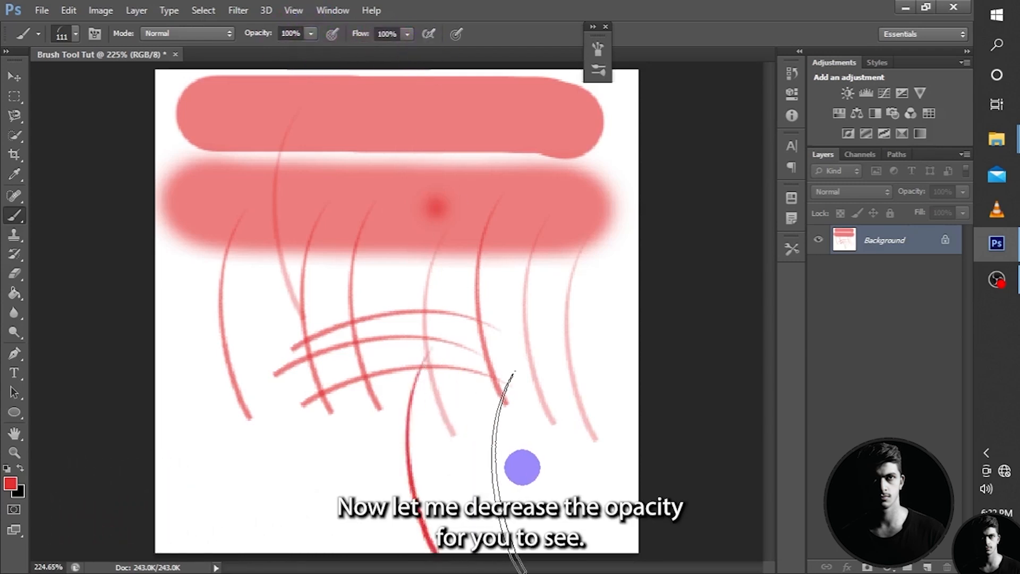
left_click(310, 33)
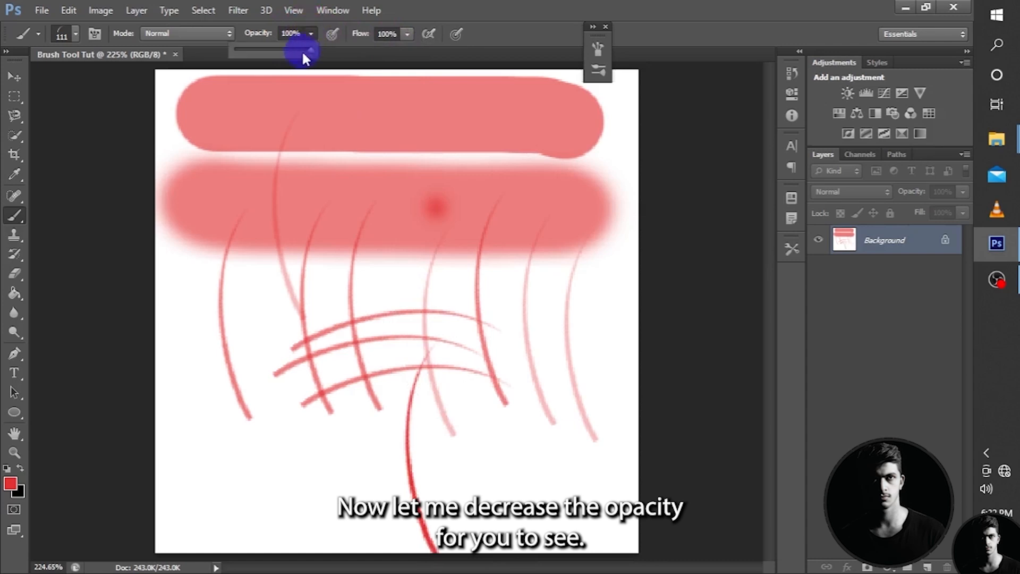
left_click(306, 50)
left_click_drag(306, 50, 245, 50)
left_click(314, 449)
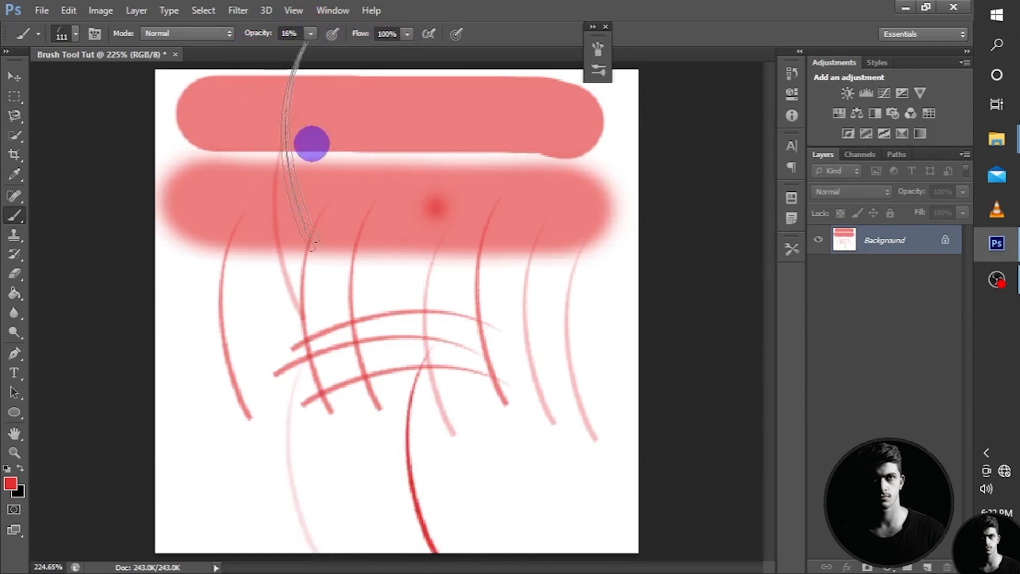
Paint one blade between the two lower ones at 53% opacity and another to their right at 100%.
left_click(315, 34)
left_click_drag(311, 53, 338, 49)
left_click_drag(364, 323, 374, 520)
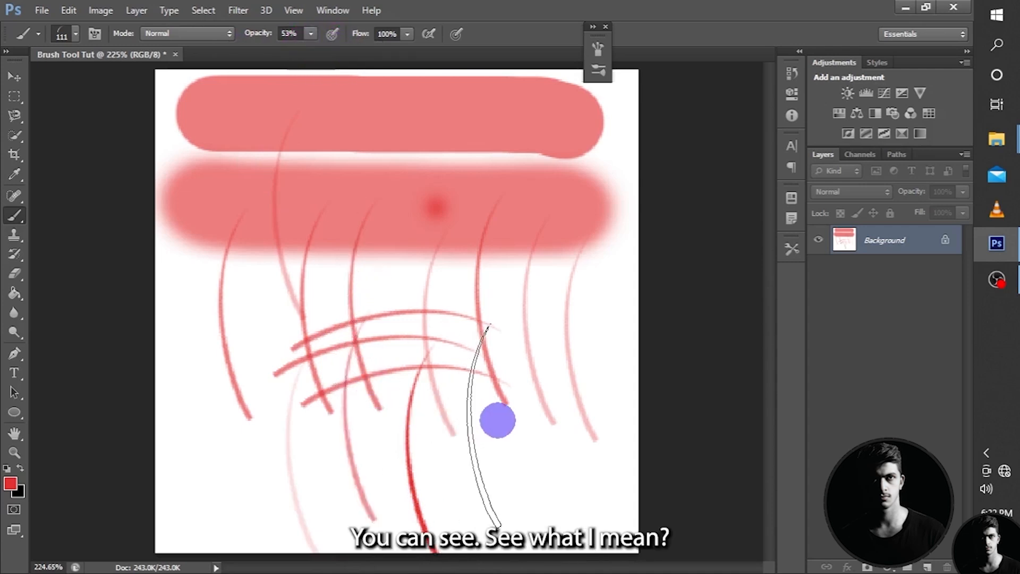
left_click(310, 34)
left_click_drag(312, 51, 372, 41)
left_click(486, 429)
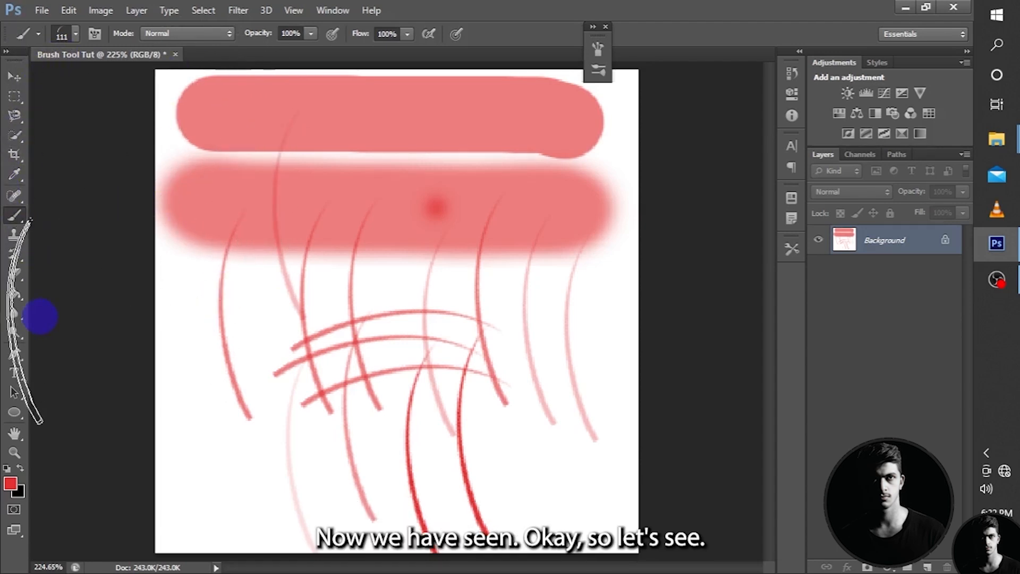
Quick-select the area between the upper stroke and the arched blades, and change the foreground color to bright green.
left_click(12, 137)
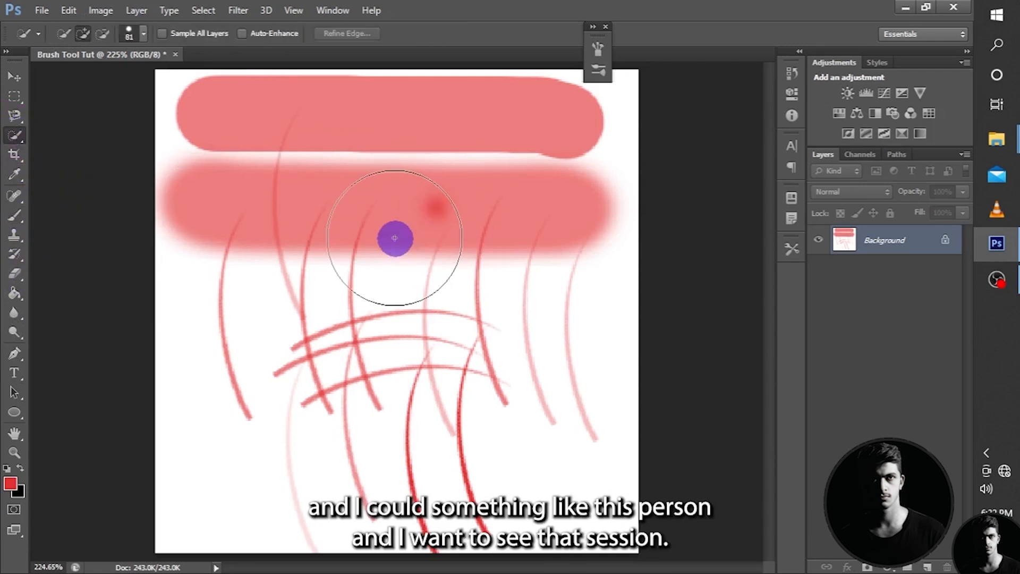
mouse_move(394, 238)
left_mouse_down()
mouse_move(391, 330)
mouse_move(409, 390)
left_mouse_up()
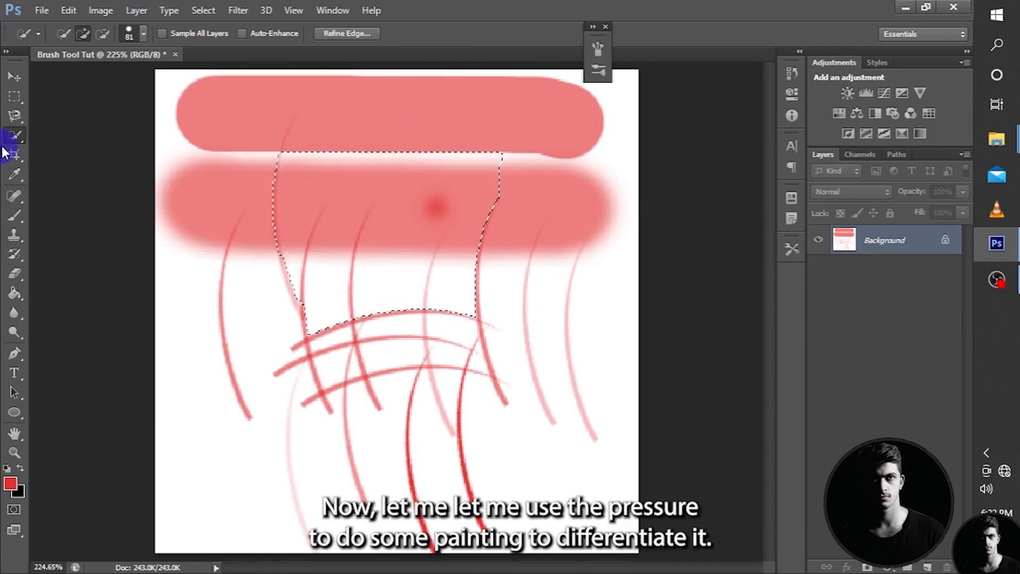
left_click(10, 483)
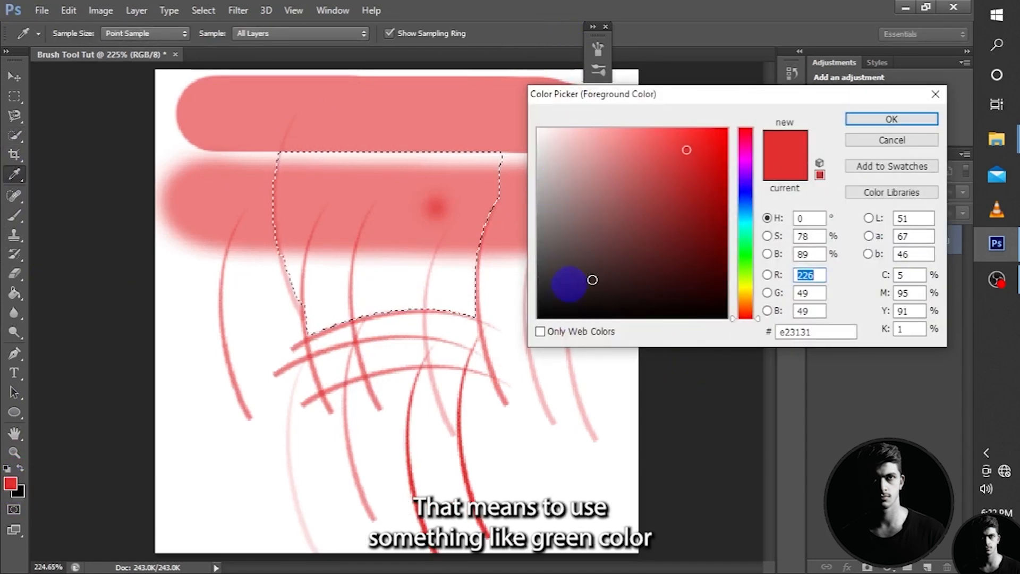
left_click(746, 249)
left_click(866, 119)
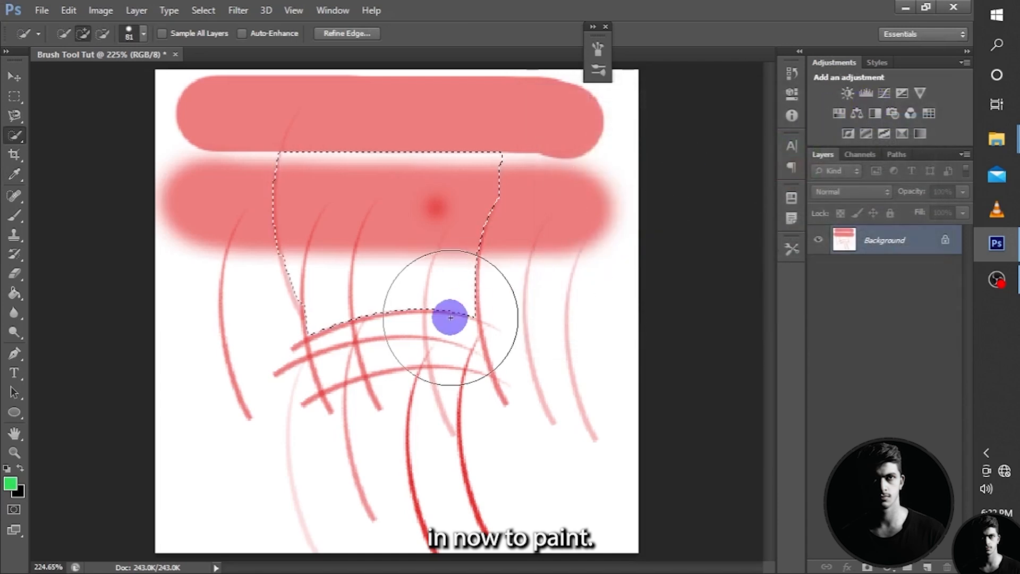
mouse_move(458, 270)
left_mouse_down()
mouse_move(414, 215)
mouse_move(358, 180)
mouse_move(282, 230)
mouse_move(287, 276)
mouse_move(309, 297)
mouse_move(376, 282)
left_mouse_up()
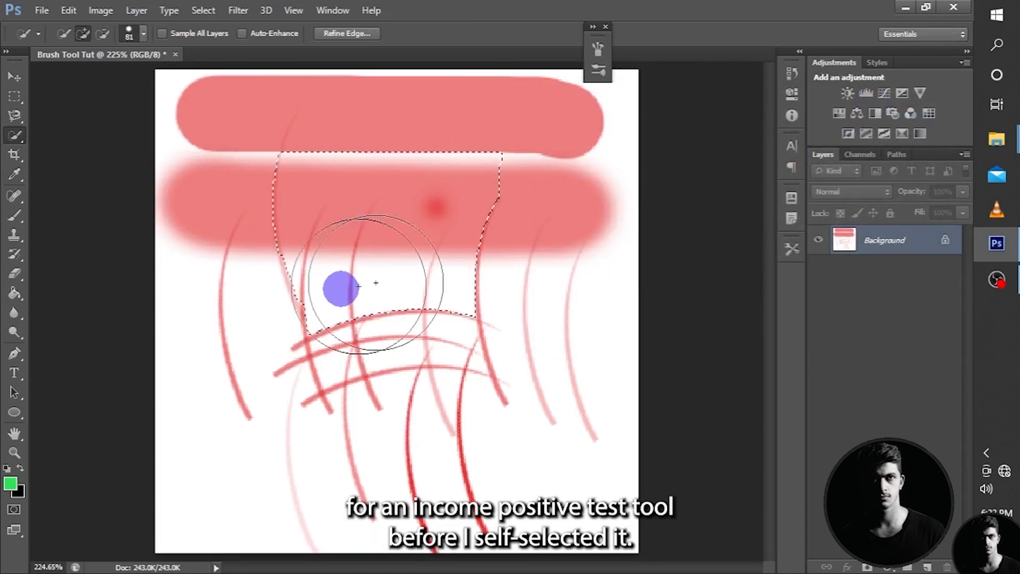
Return to the Brush Tool with the first soft round preset, and show the brush presets as thumbnails without stroke previews.
left_click(16, 214)
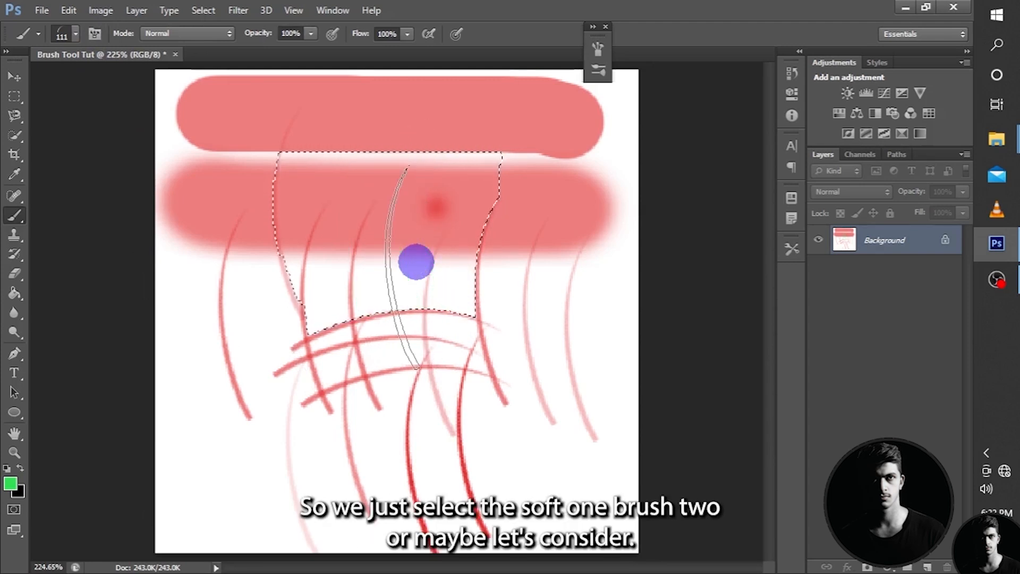
left_click(69, 32)
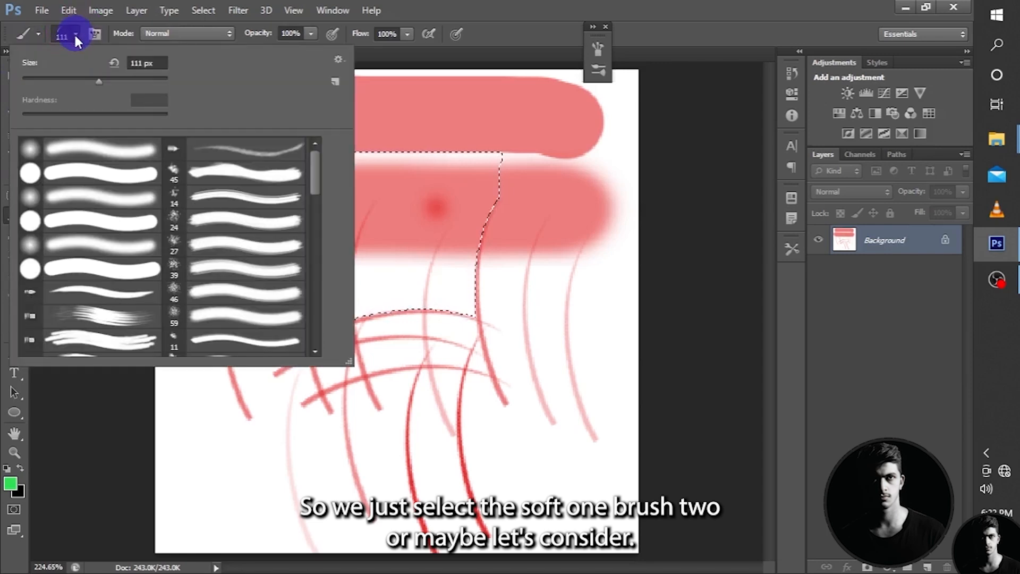
left_click(75, 148)
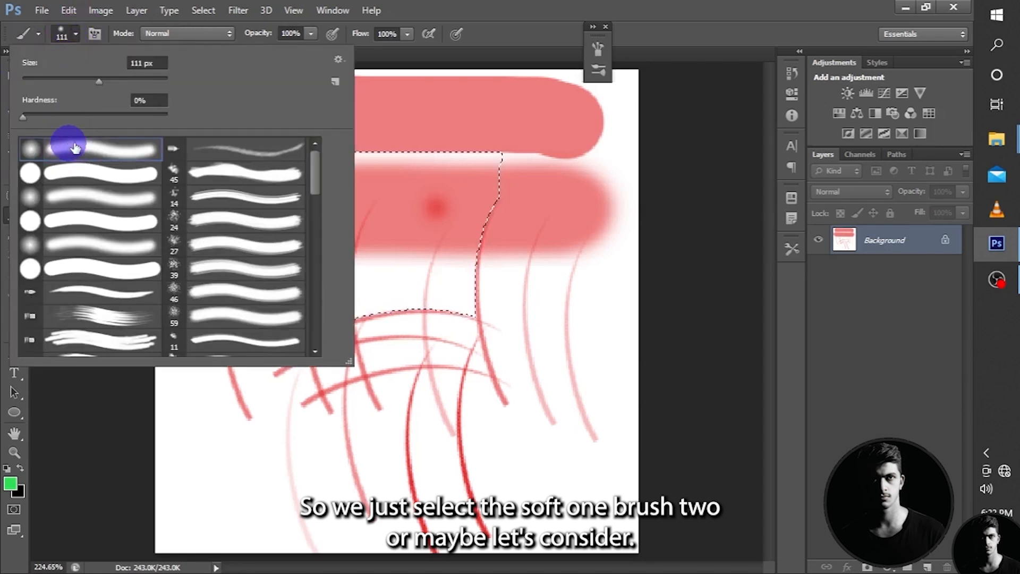
left_click(338, 59)
left_click(378, 144)
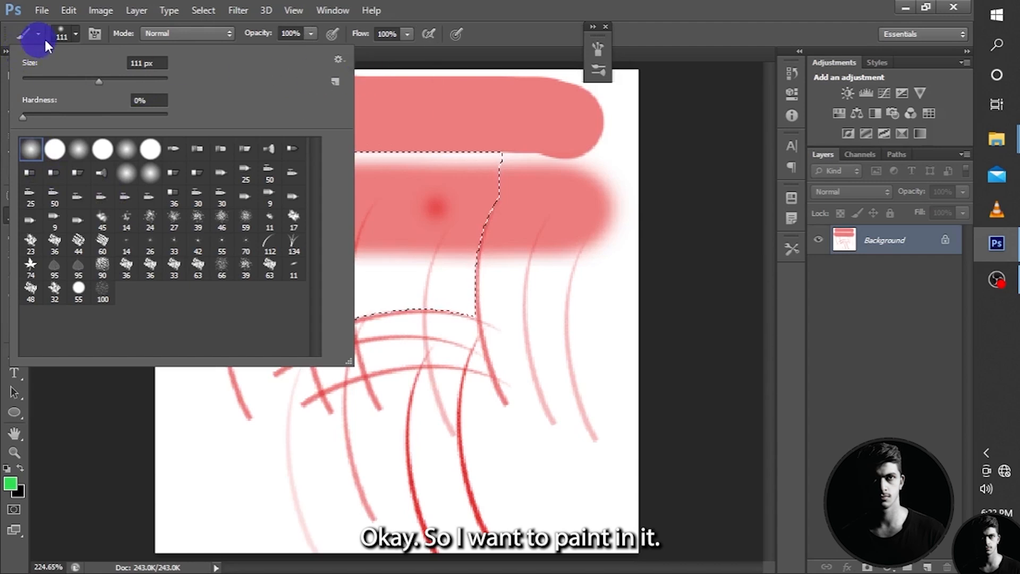
Paint the whole selected area green with the 111 px soft round brush.
left_click(74, 33)
left_click(384, 259)
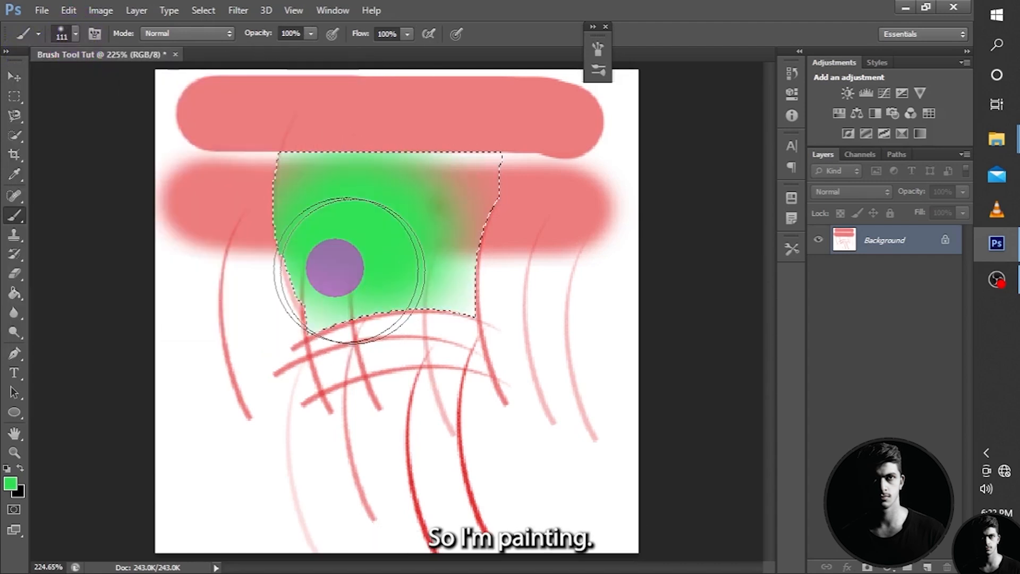
mouse_move(350, 270)
left_mouse_down()
mouse_move(263, 235)
mouse_move(302, 296)
mouse_move(372, 294)
left_mouse_up()
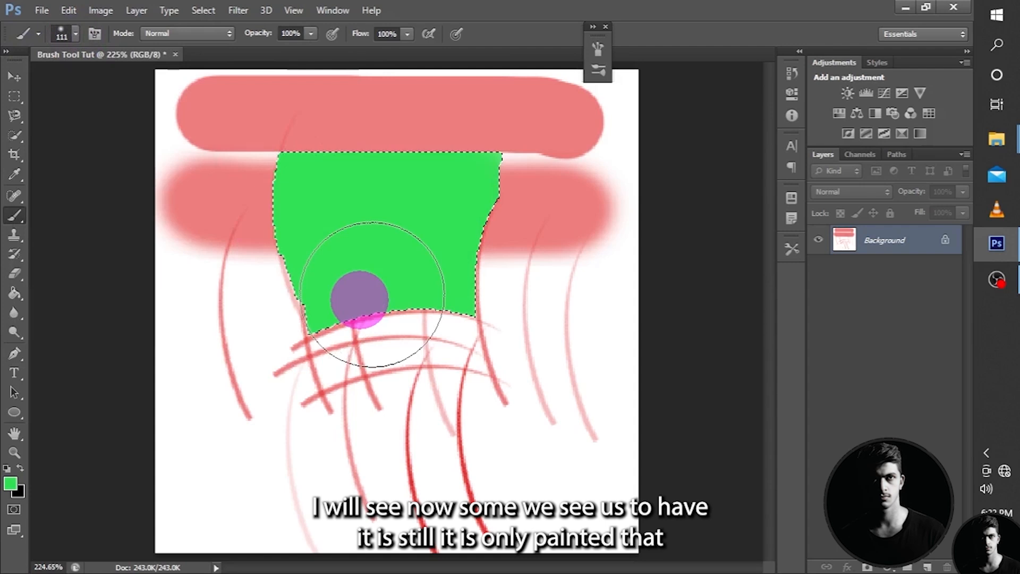